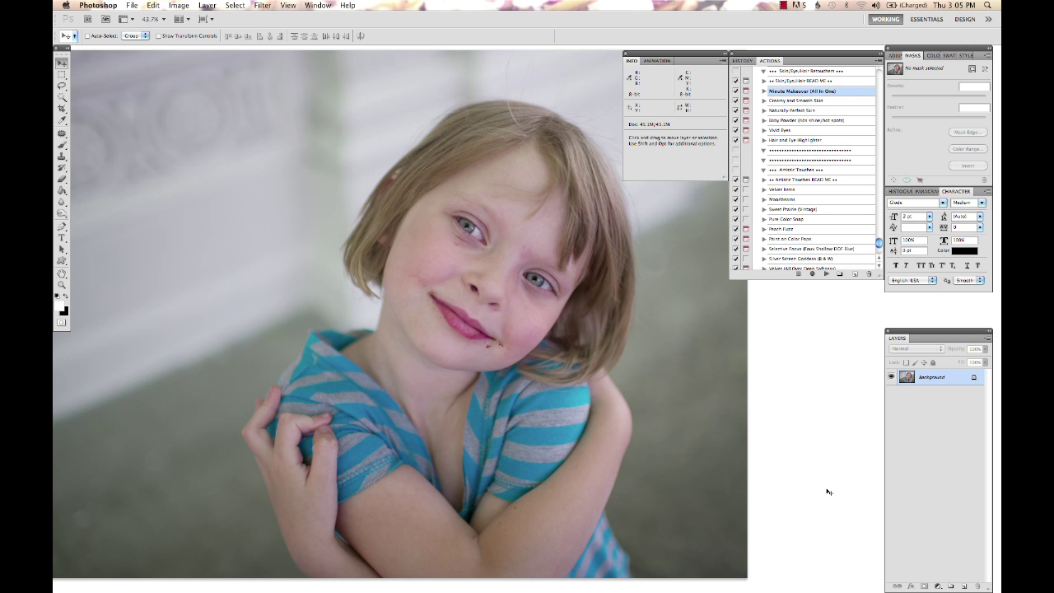
Zoom to 100% and centre the view on the girl's face and the crumbs around her mouth.
key(super+1)
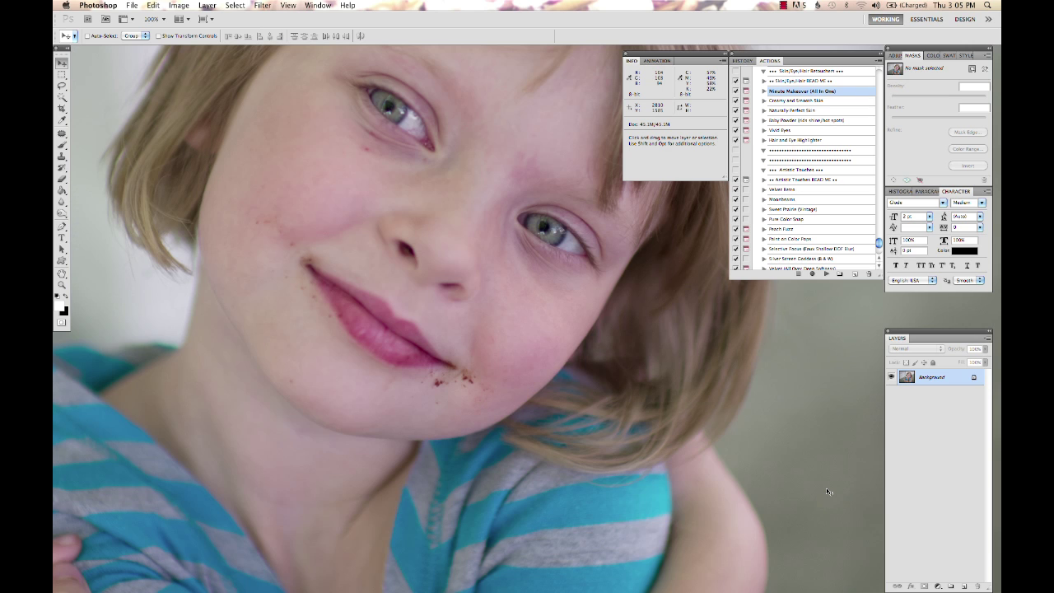
key(space)
drag(360, 275, 433, 330)
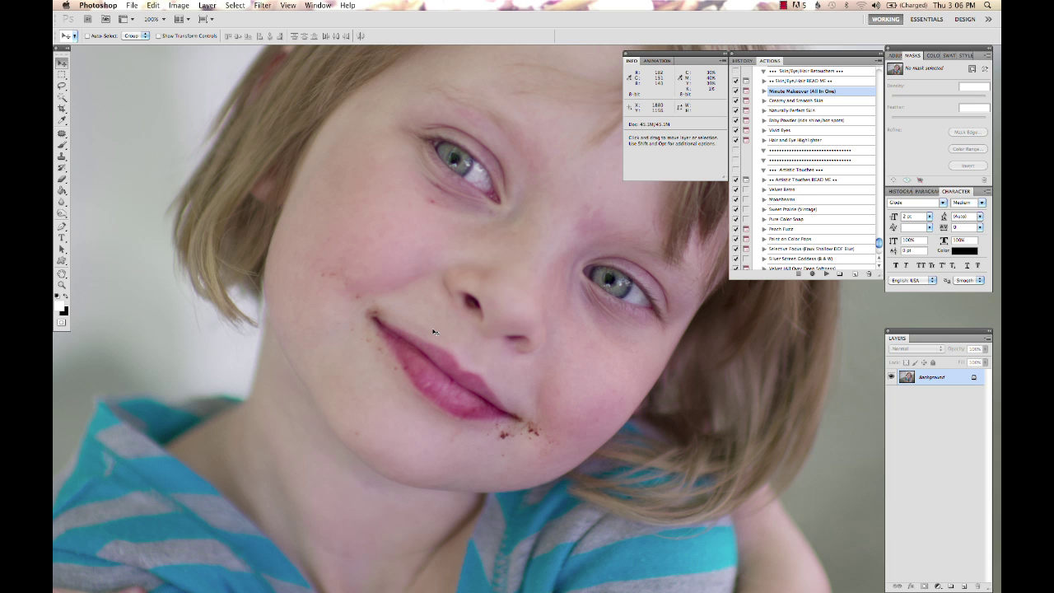
click(61, 156)
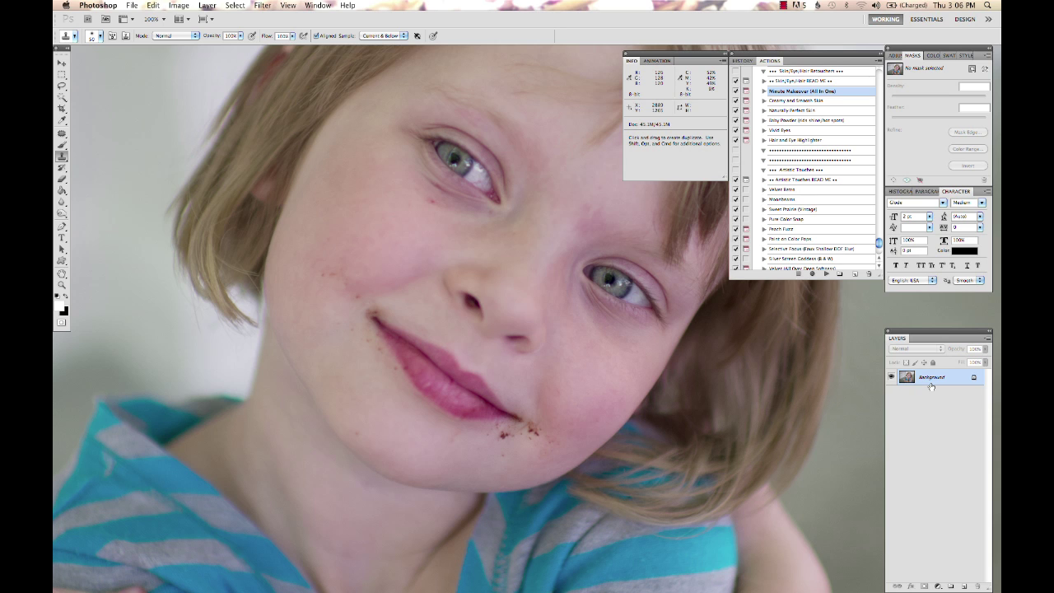
Add a new empty Layer 1 above the Background for retouching.
key(alt+shift+super+n)
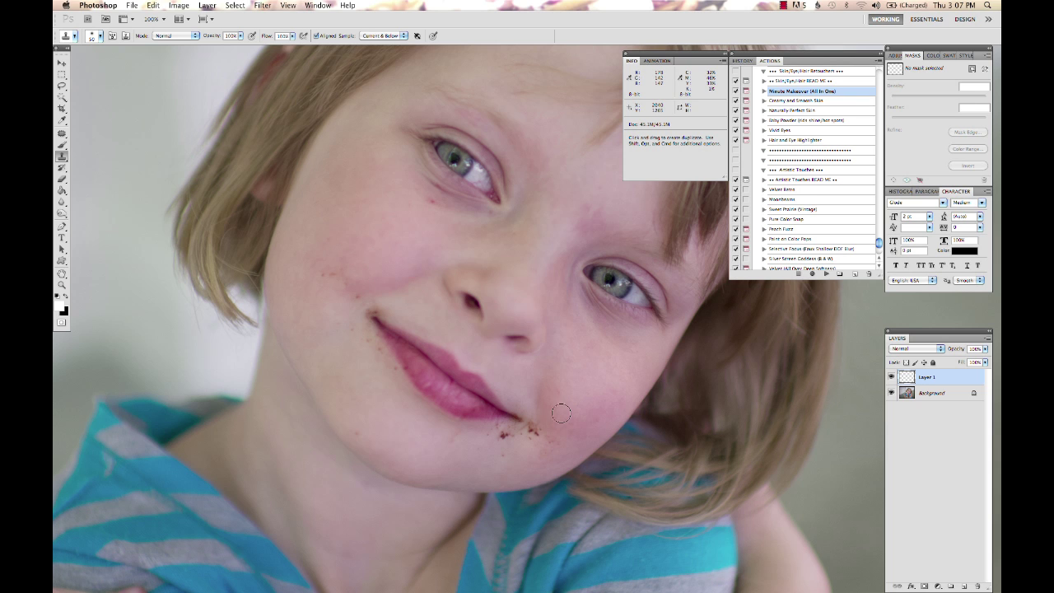
At 200% zoom, sample clean cheek skin and clone over the chin crumbs beside the mouth.
key(super+equal)
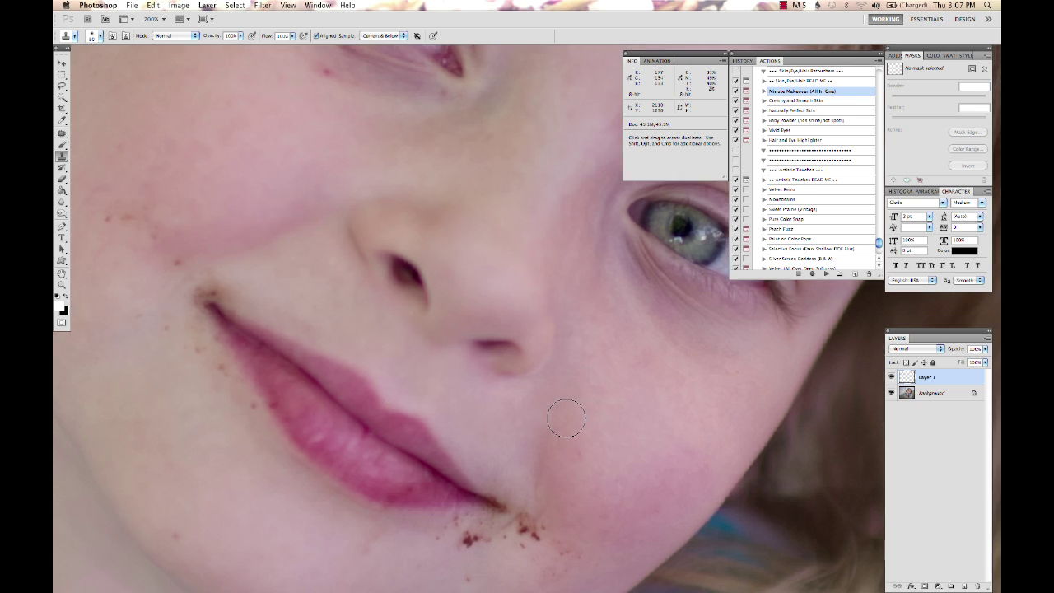
scroll(566, 420, down, 5)
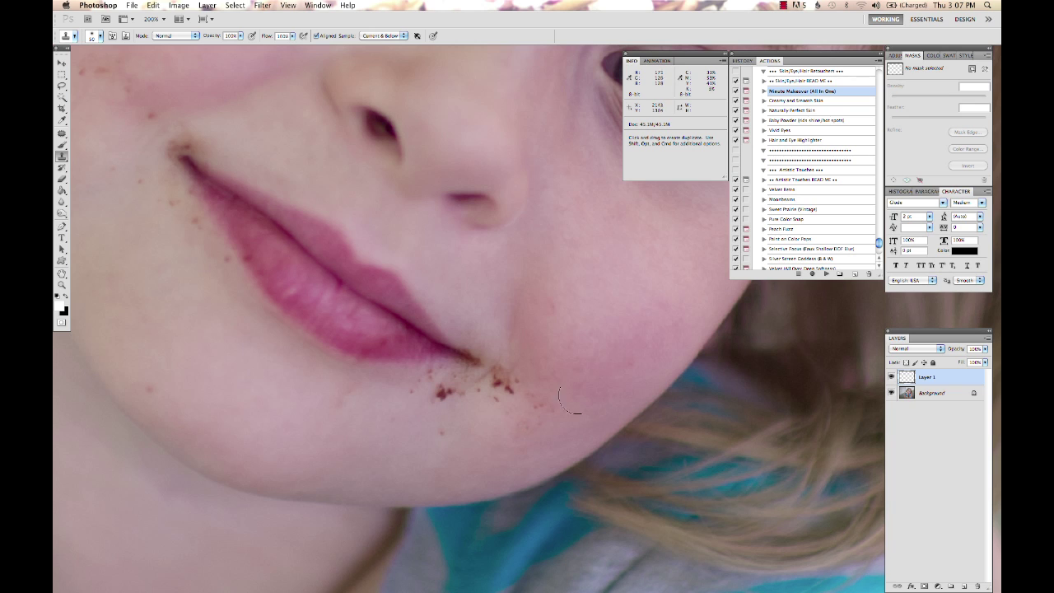
key(alt)
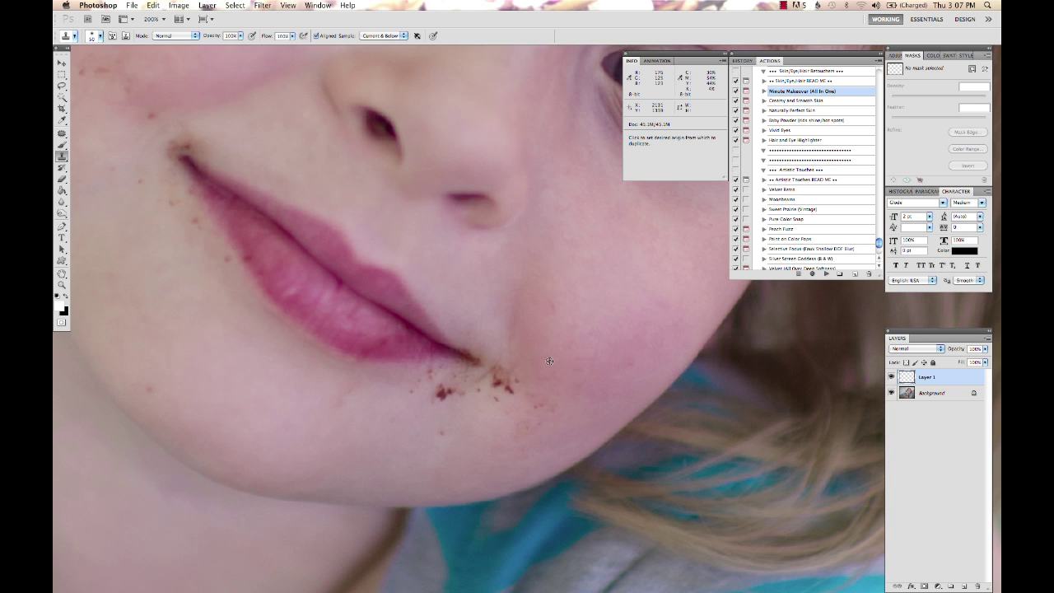
alt+click(549, 361)
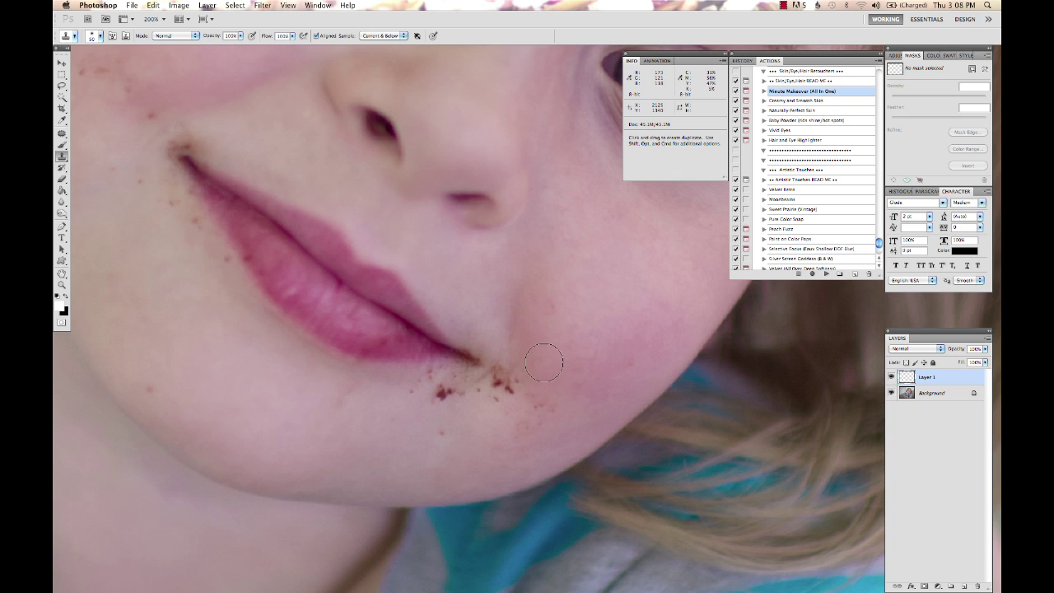
mouse_move(507, 378)
mouse_down()
mouse_move(501, 386)
mouse_move(500, 370)
mouse_move(497, 404)
mouse_move(538, 418)
mouse_move(501, 375)
mouse_move(515, 408)
mouse_move(505, 383)
mouse_move(575, 357)
mouse_move(574, 377)
mouse_move(518, 426)
mouse_move(568, 375)
mouse_up()
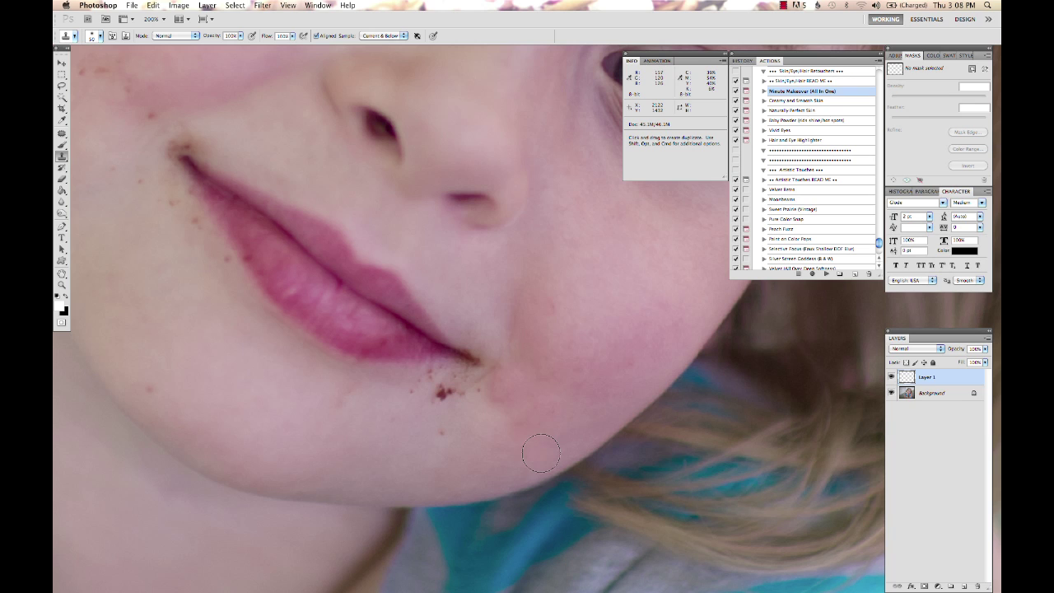
click(475, 423)
Replace the cloned layer with a fresh empty layer and switch to a roughly 50 px Healing Brush.
key(BackSpace)
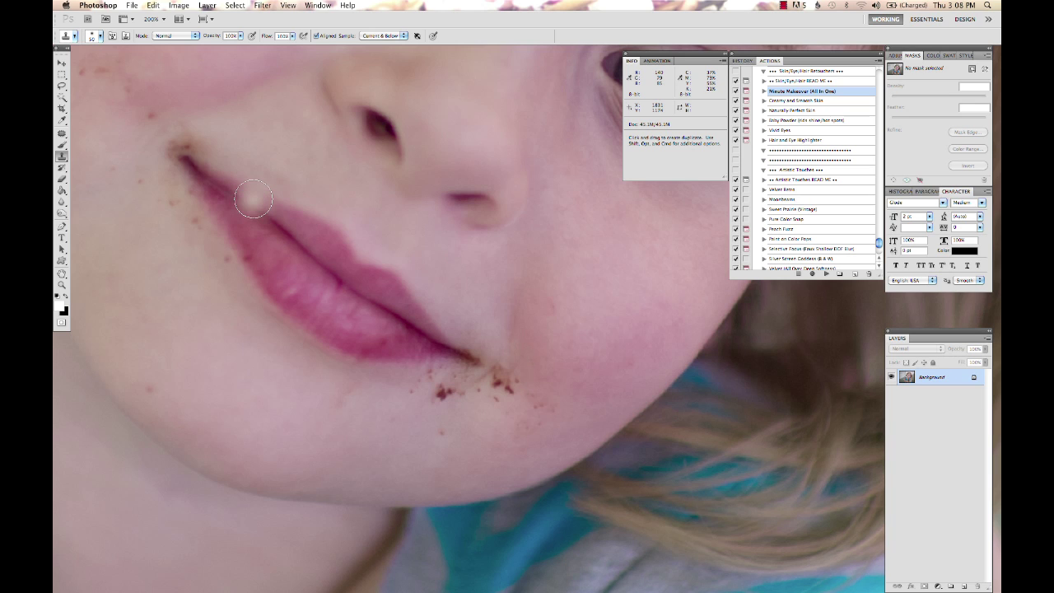
key(super+shift+alt+n)
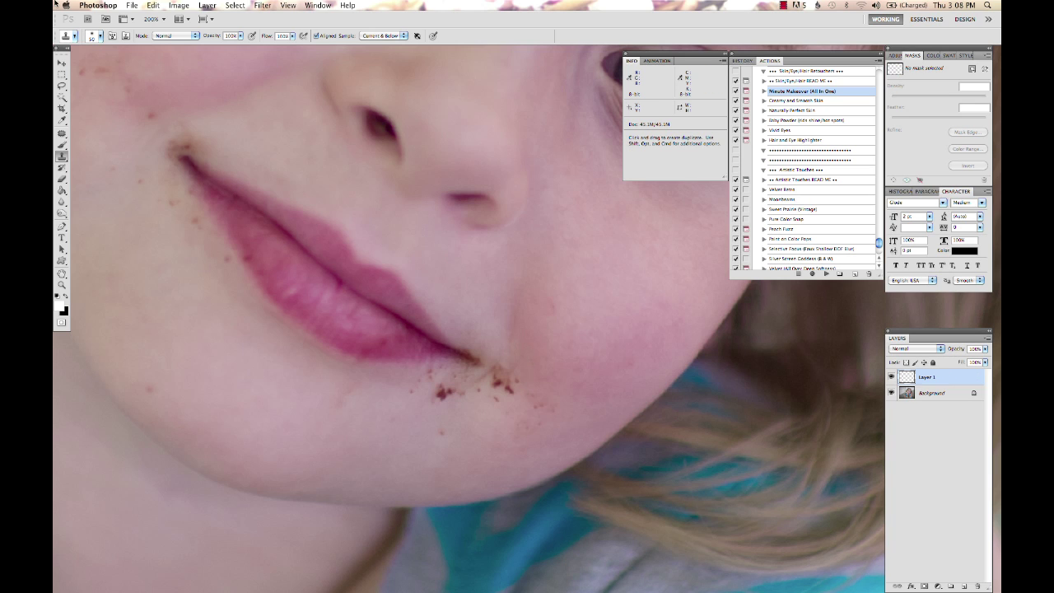
mouse_move(62, 133)
mouse_down()
mouse_move(66, 153)
mouse_move(103, 165)
mouse_up()
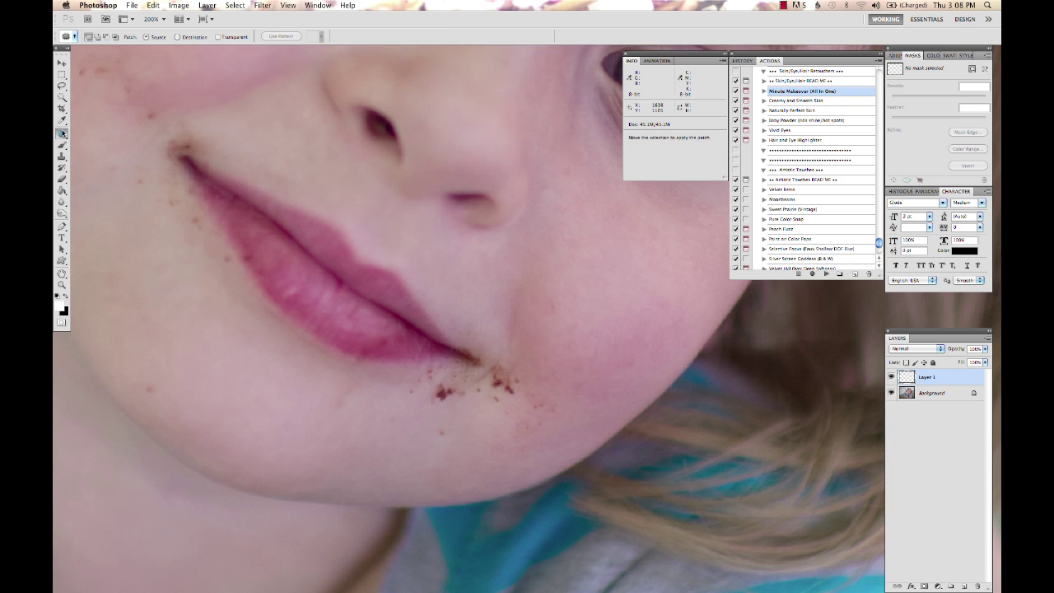
drag(62, 134, 94, 145)
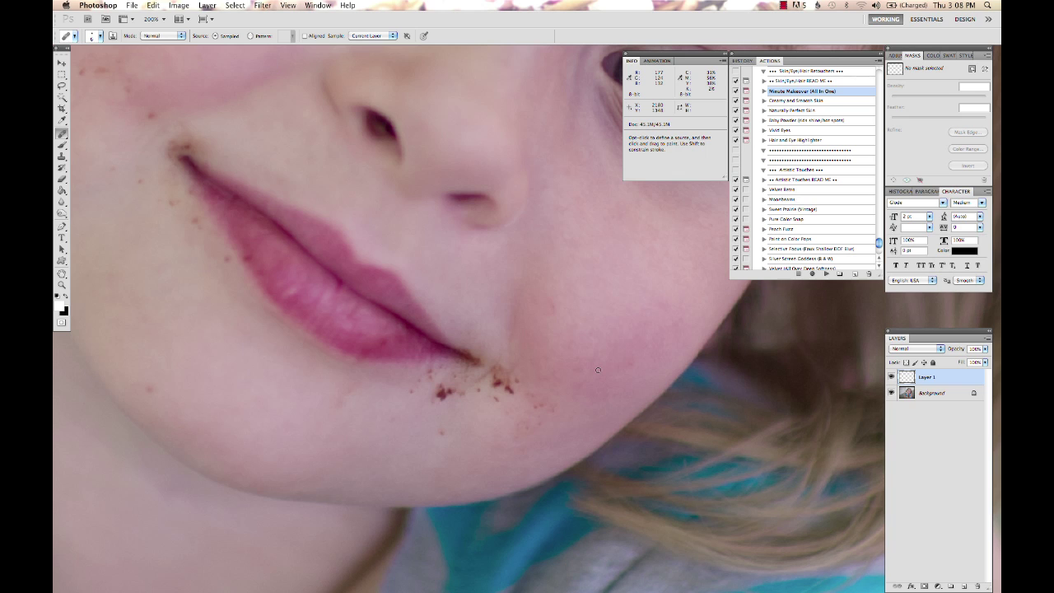
key(bracketright)
key(bracketright)
key(bracketright)
key(bracketright)
key(bracketright)
key(bracketright)
key(bracketright)
key(bracketright)
Set healing Sample to Current & Below, pick a skin source near the chin, and heal beside the lip corner.
click(362, 36)
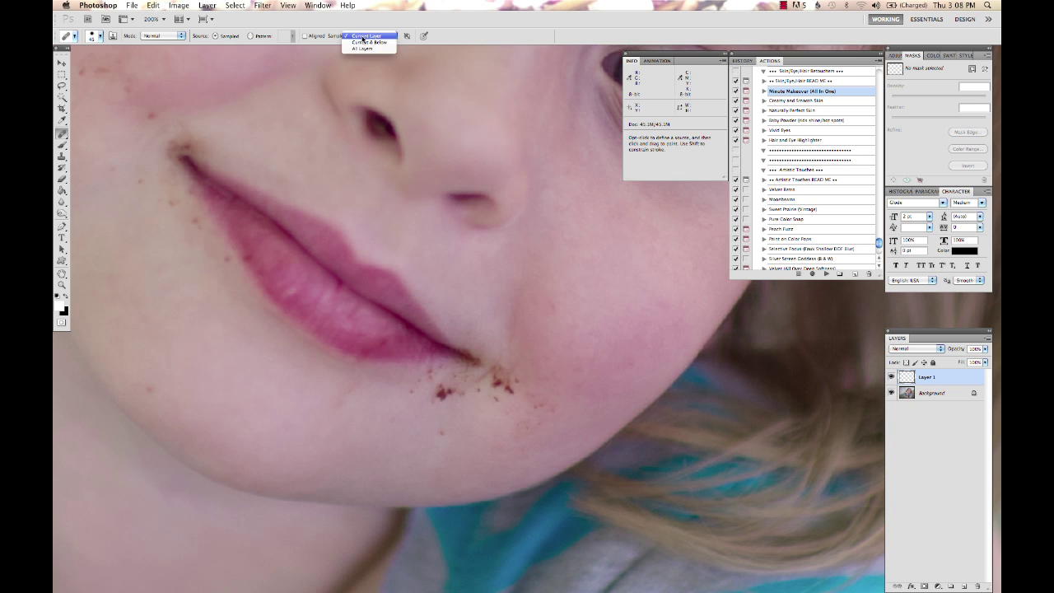
click(363, 42)
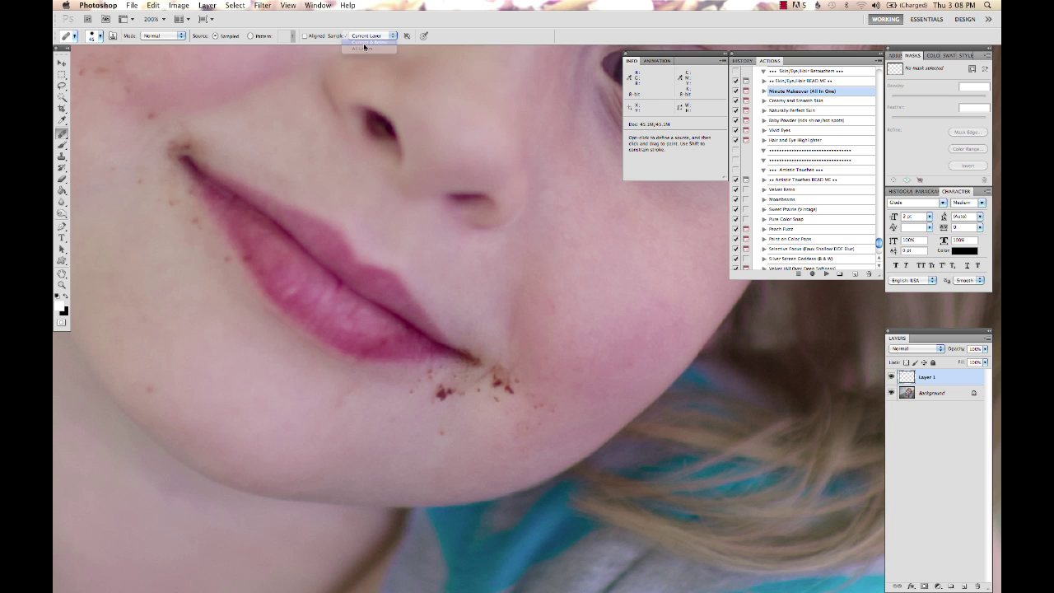
alt+click(571, 355)
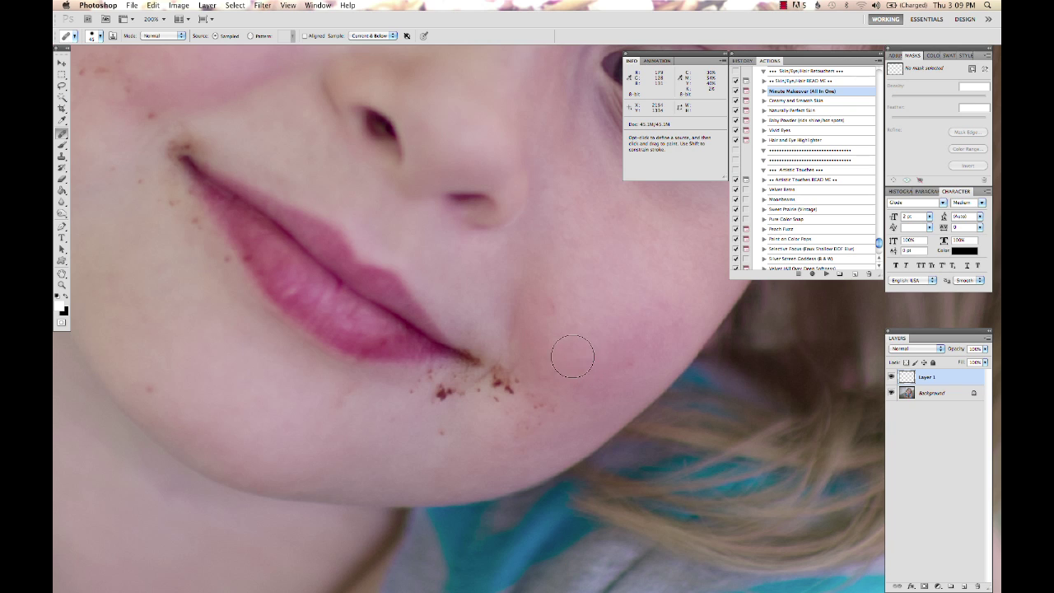
key(alt)
alt+click(578, 351)
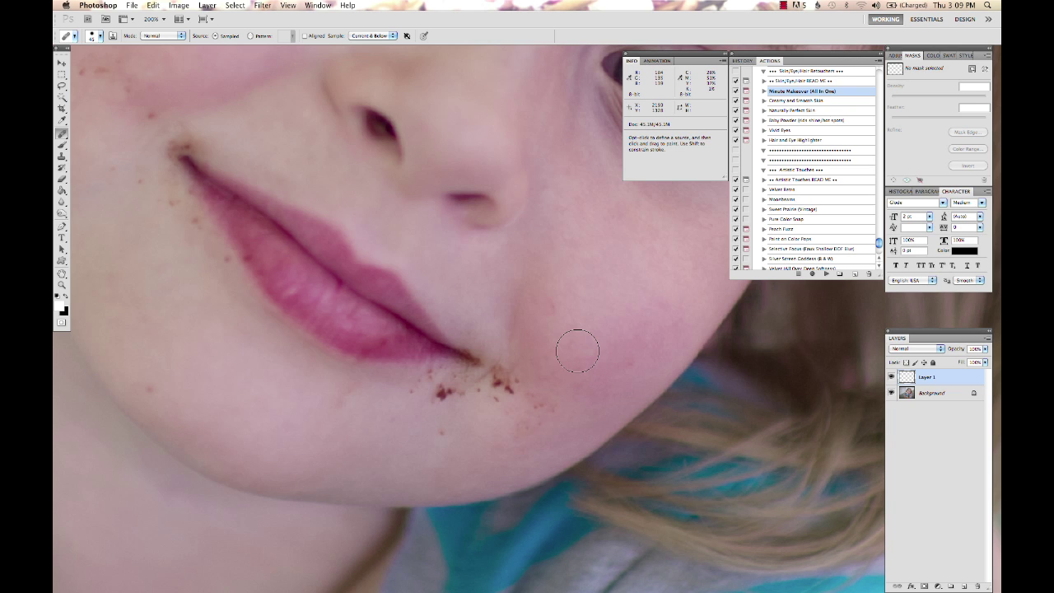
alt+click(475, 437)
Heal the crumbs beside the lip corner and on the lower chin using fresh clean-skin sources.
drag(491, 400, 500, 382)
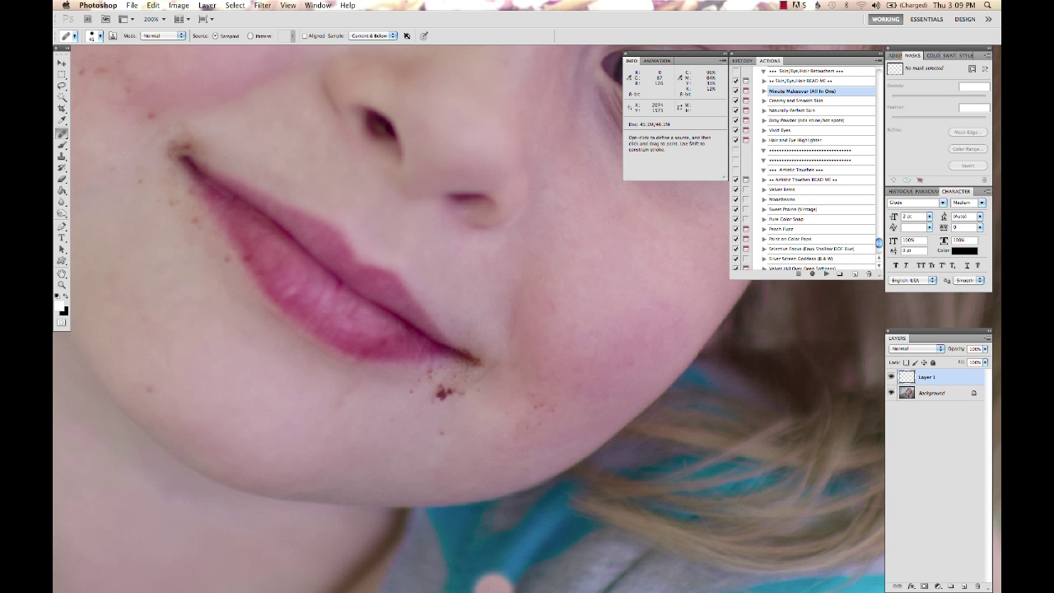
alt+click(490, 433)
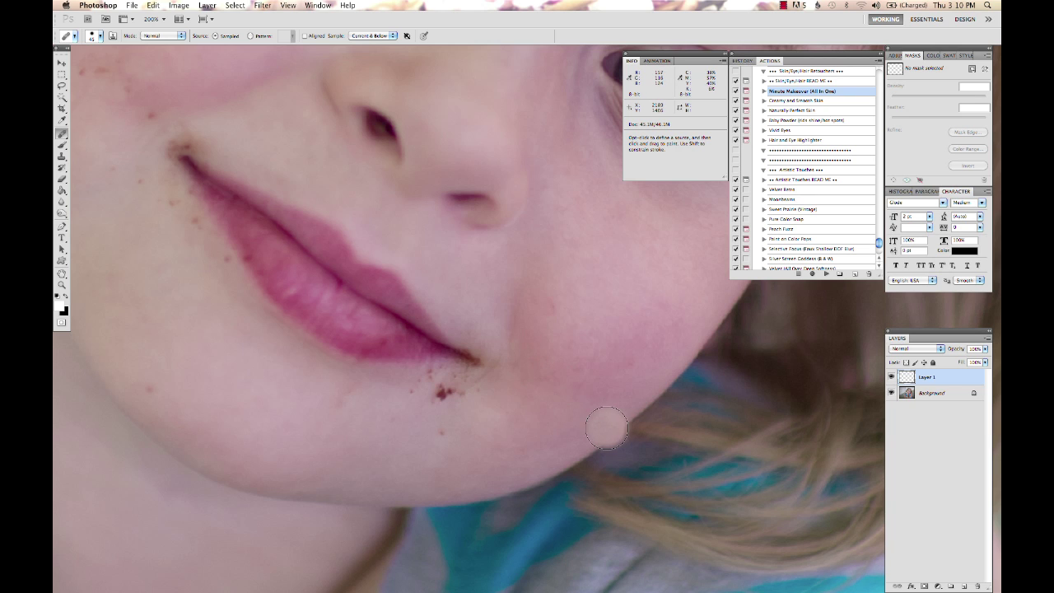
key(alt)
alt+click(408, 442)
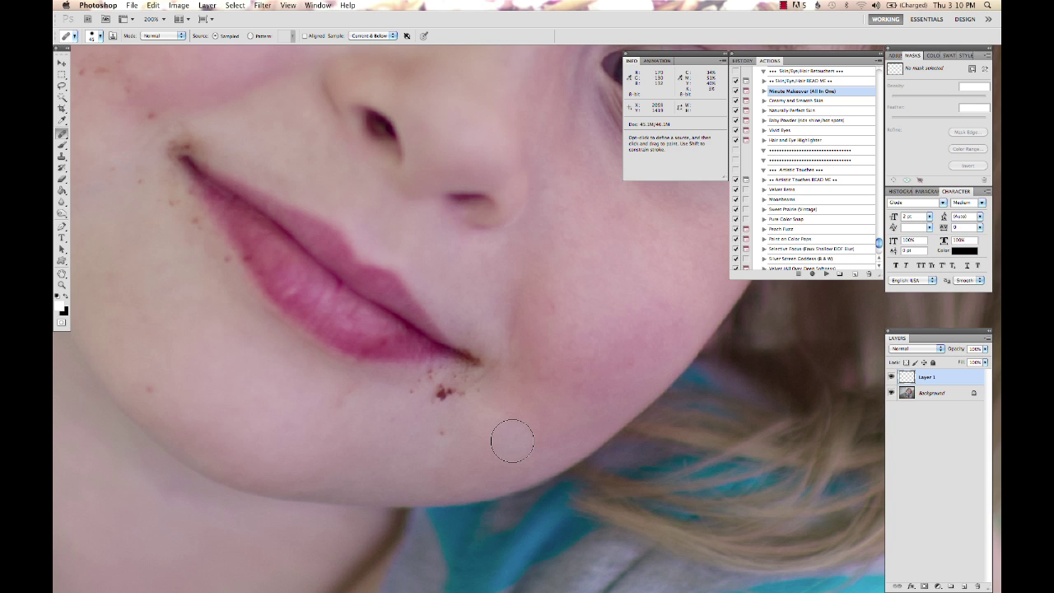
alt+click(404, 454)
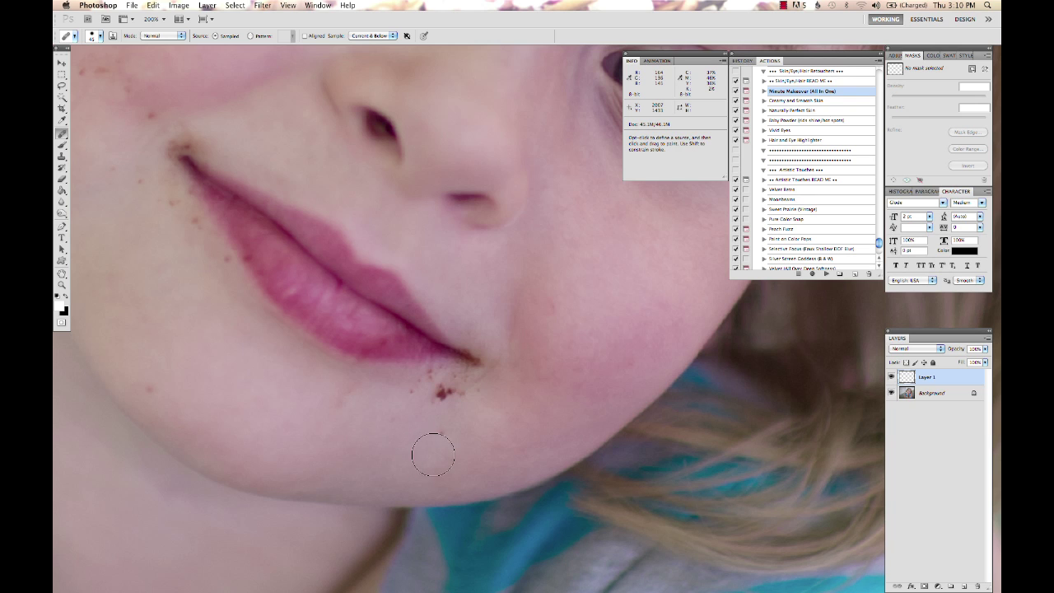
Shrink the Healing Brush to 30 px and heal the dark spots below the lip corner.
right_click(392, 406)
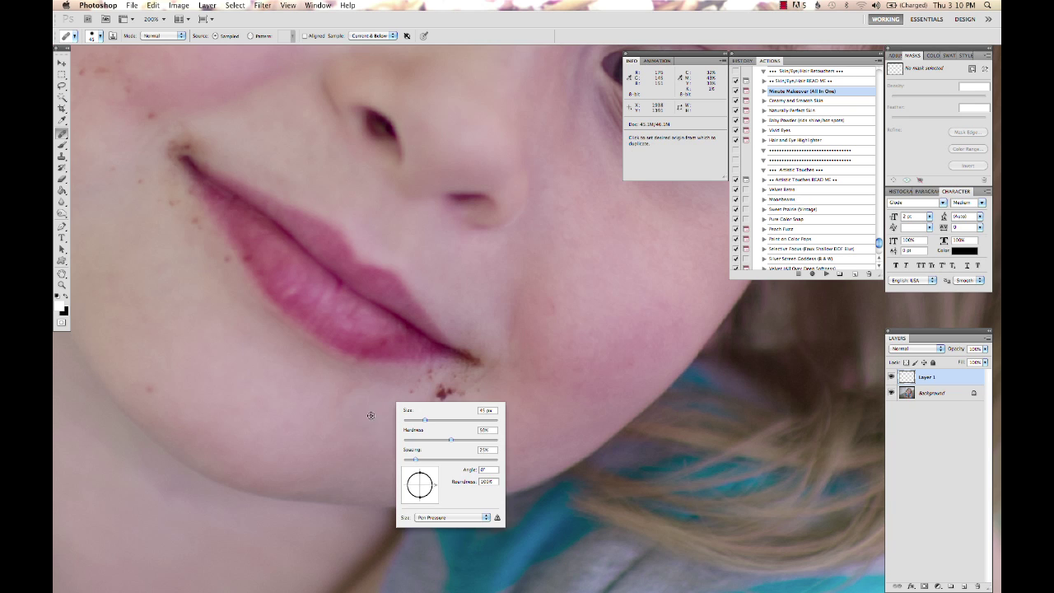
click(378, 428)
key(bracketleft)
key(bracketleft)
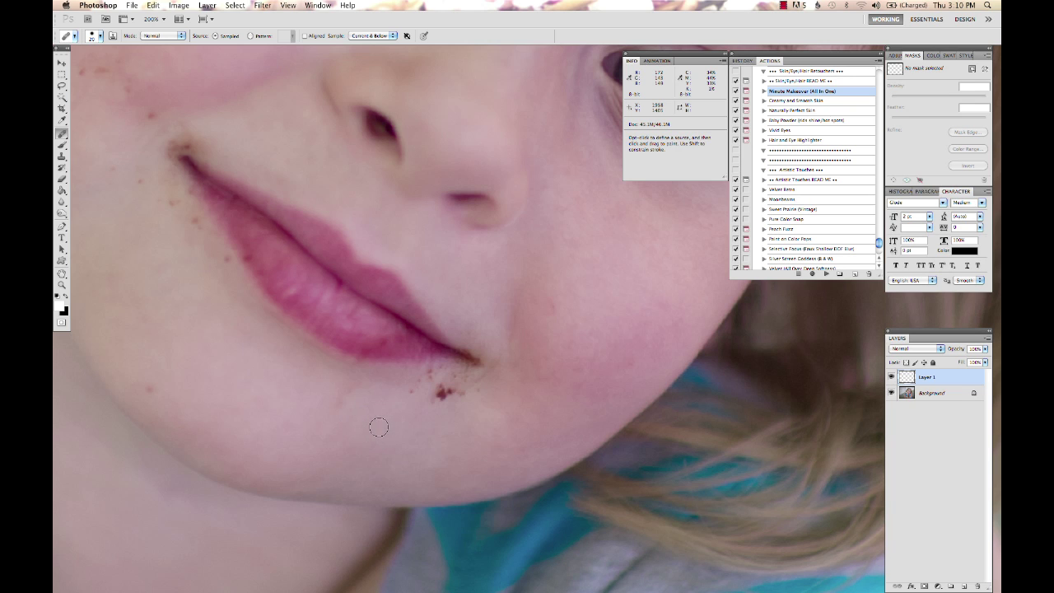
alt+click(393, 403)
click(404, 390)
click(434, 395)
click(445, 394)
Resample nearby skin and heal the remaining spots by the lip corner and along the lip edge.
click(440, 388)
alt+click(424, 394)
click(468, 382)
alt+click(487, 378)
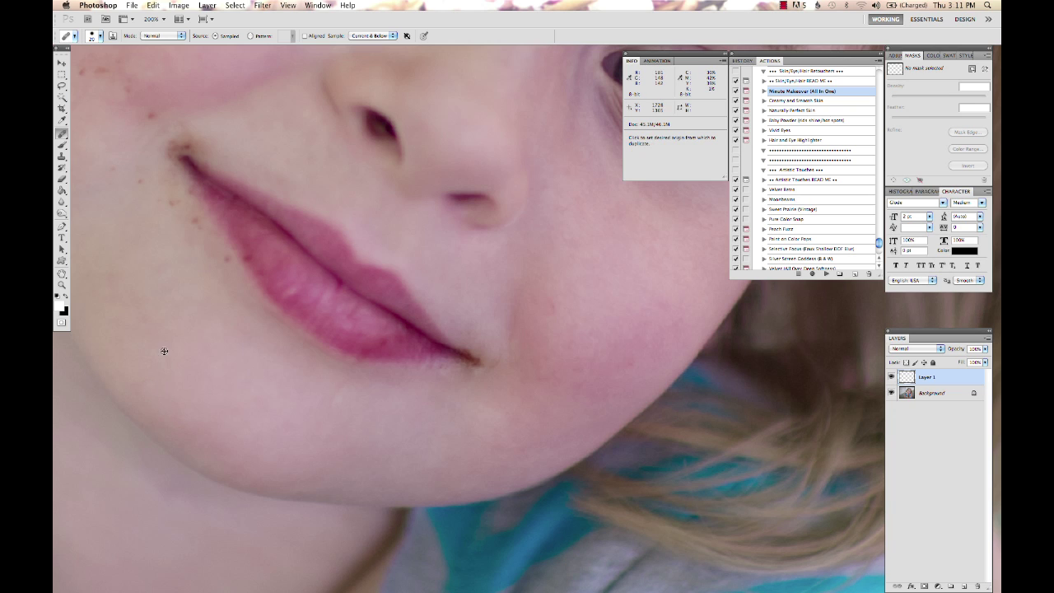
mouse_move(216, 280)
mouse_down()
mouse_move(224, 260)
mouse_move(231, 270)
mouse_up()
alt+click(169, 223)
Set the brush to 0% hardness and 29 px size.
right_click(326, 165)
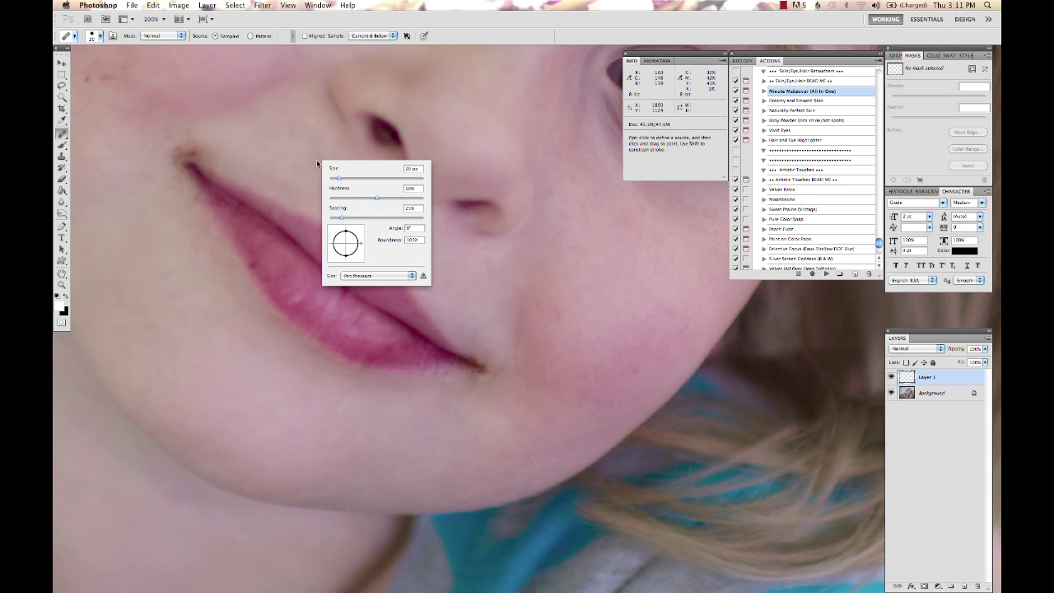
drag(376, 200, 332, 203)
drag(339, 182, 342, 180)
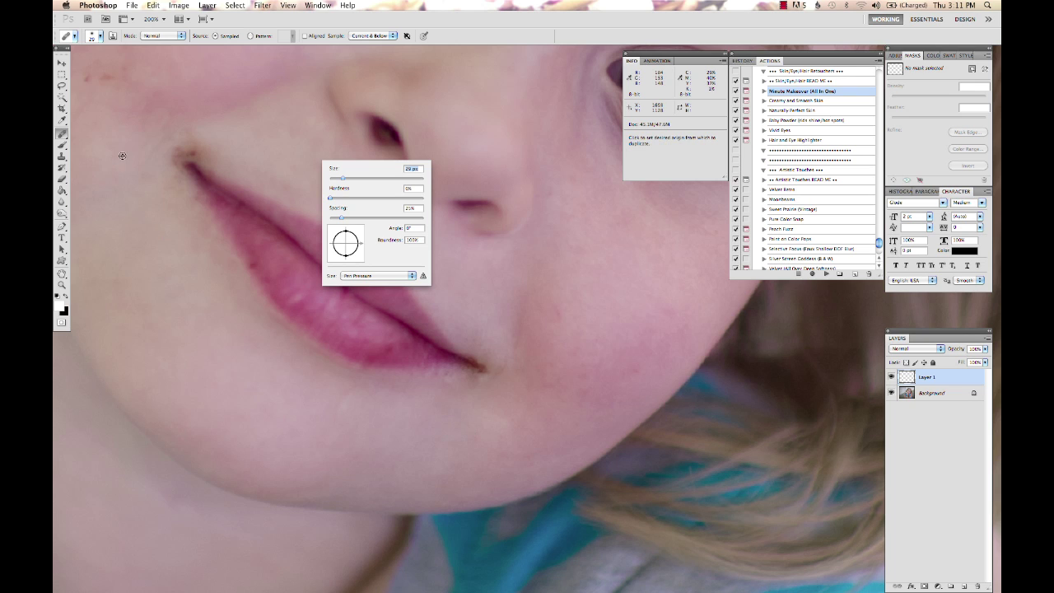
alt+click(105, 126)
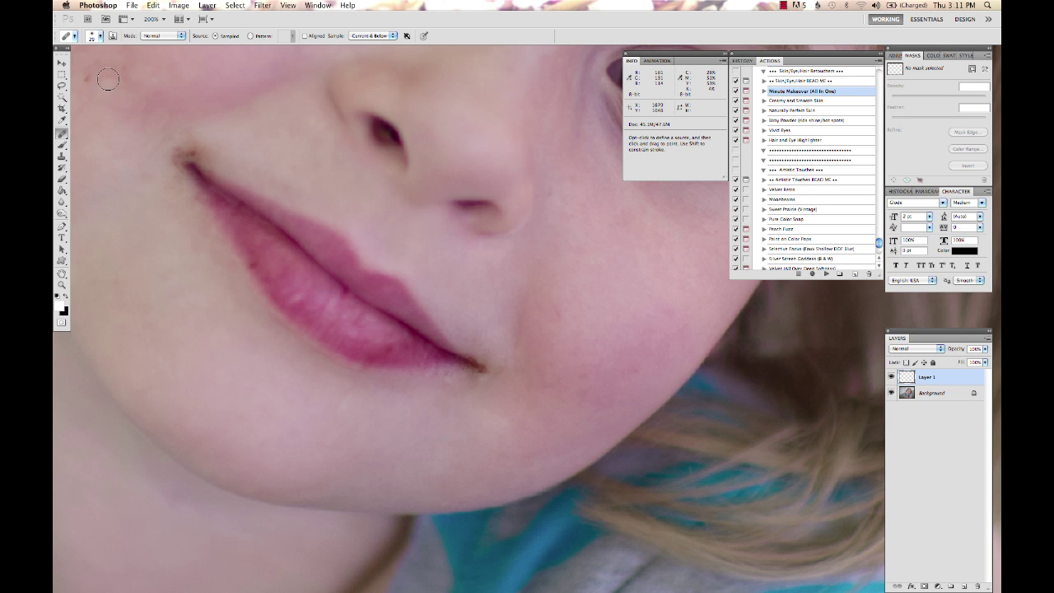
Clone over the small red blemish on the cheek and undo a stray bright dab in the hair.
drag(108, 79, 83, 77)
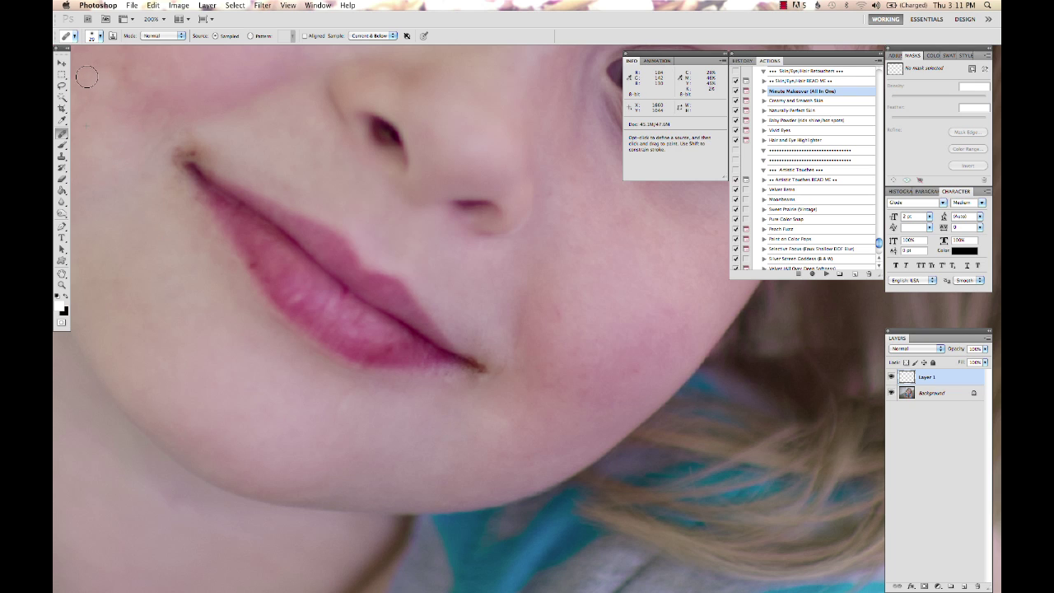
alt+click(159, 158)
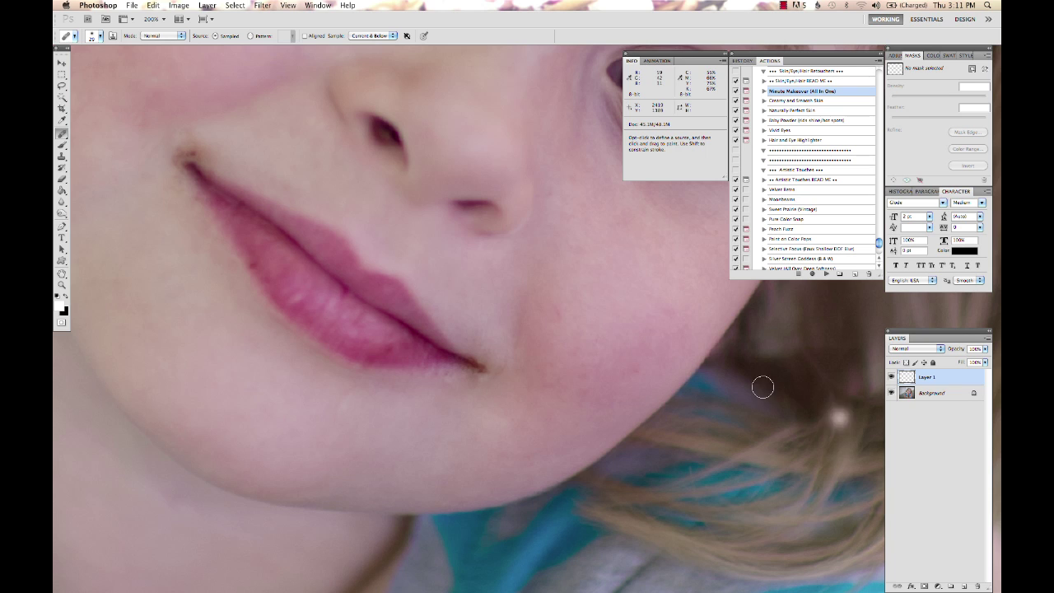
key(super+z)
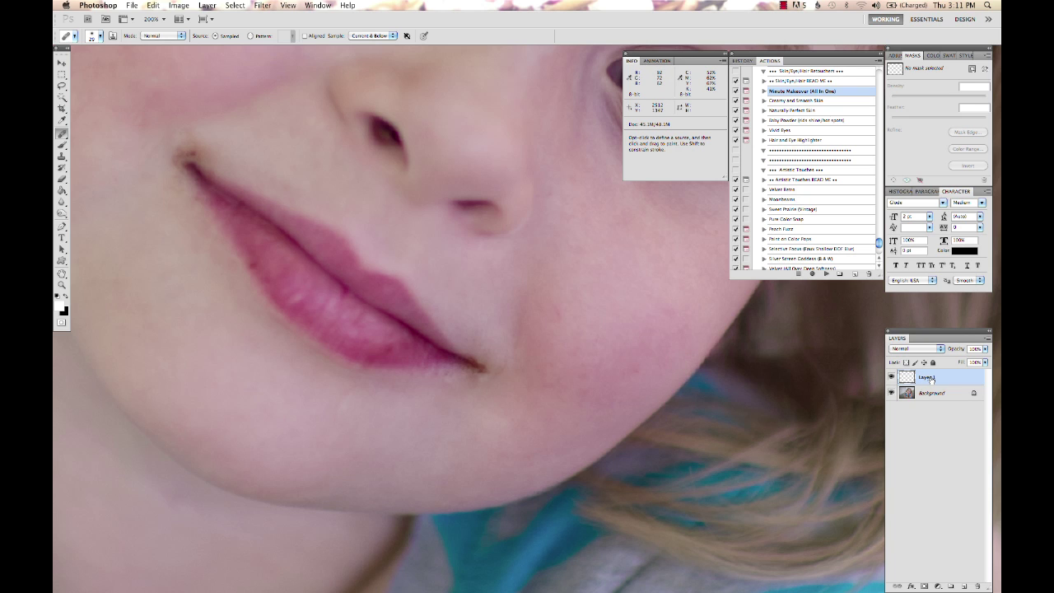
Toggle Layer 1 to compare with the original, restore its opacity to 100%, then hide it.
click(892, 377)
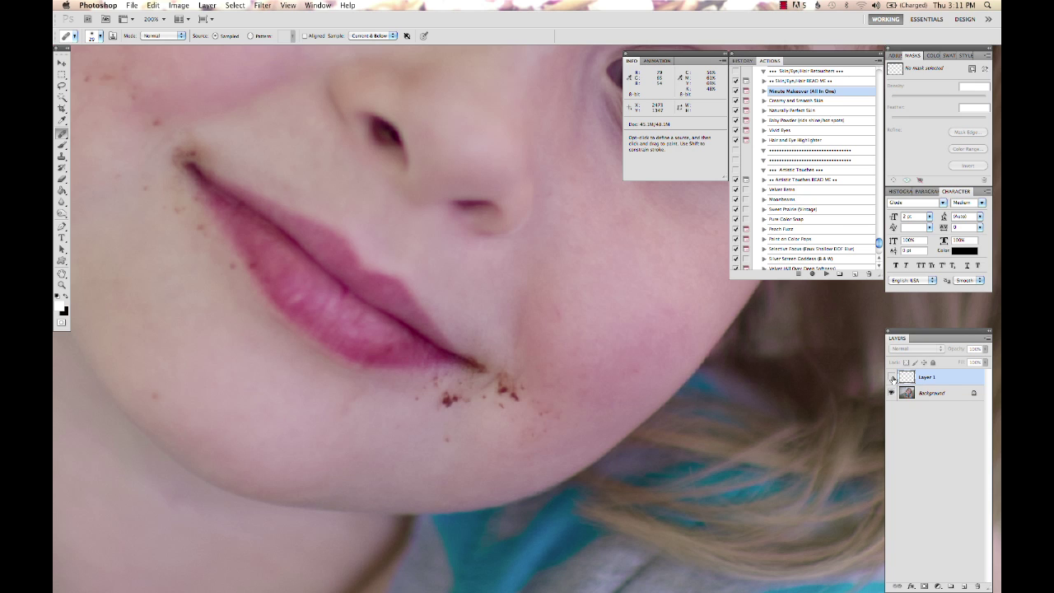
click(892, 378)
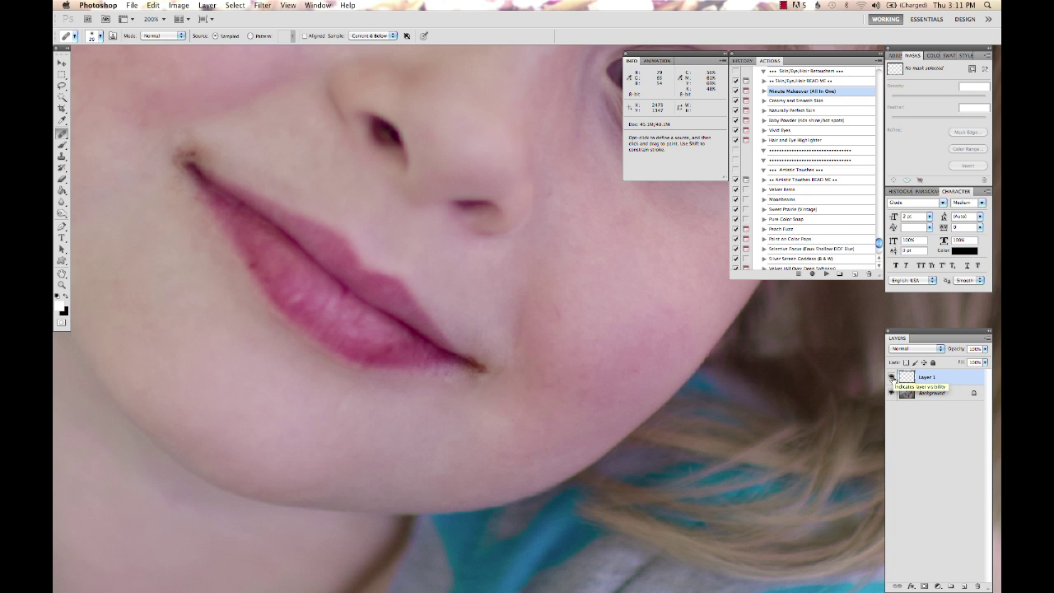
click(892, 377)
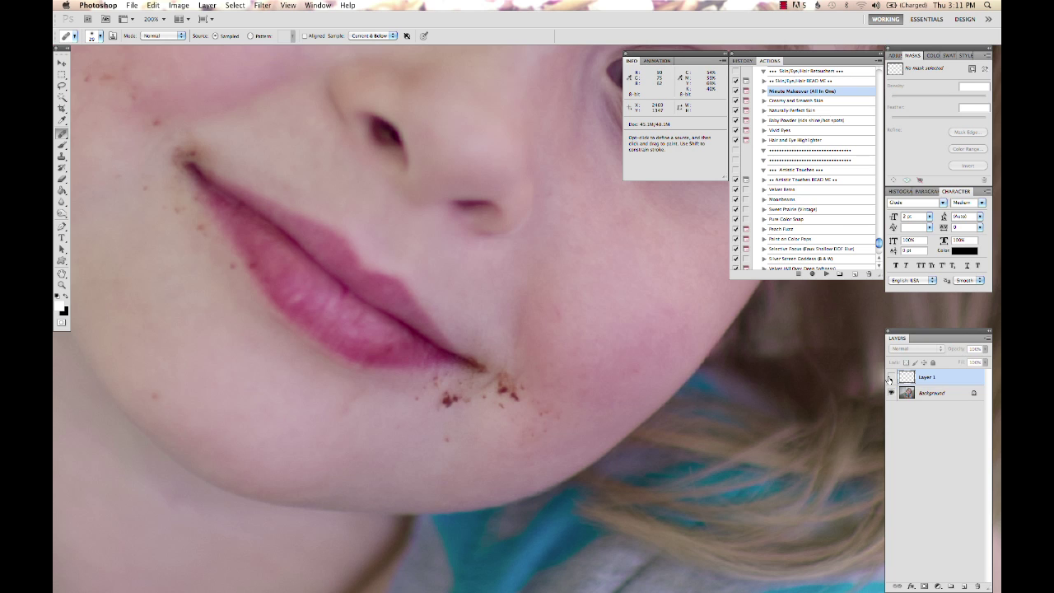
click(892, 377)
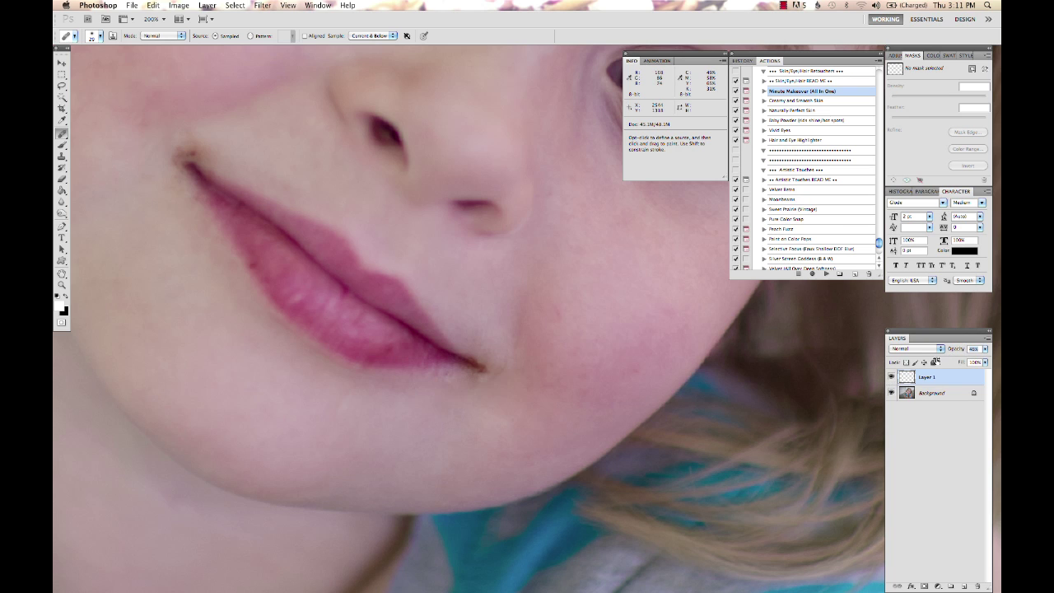
key(ctrl+z)
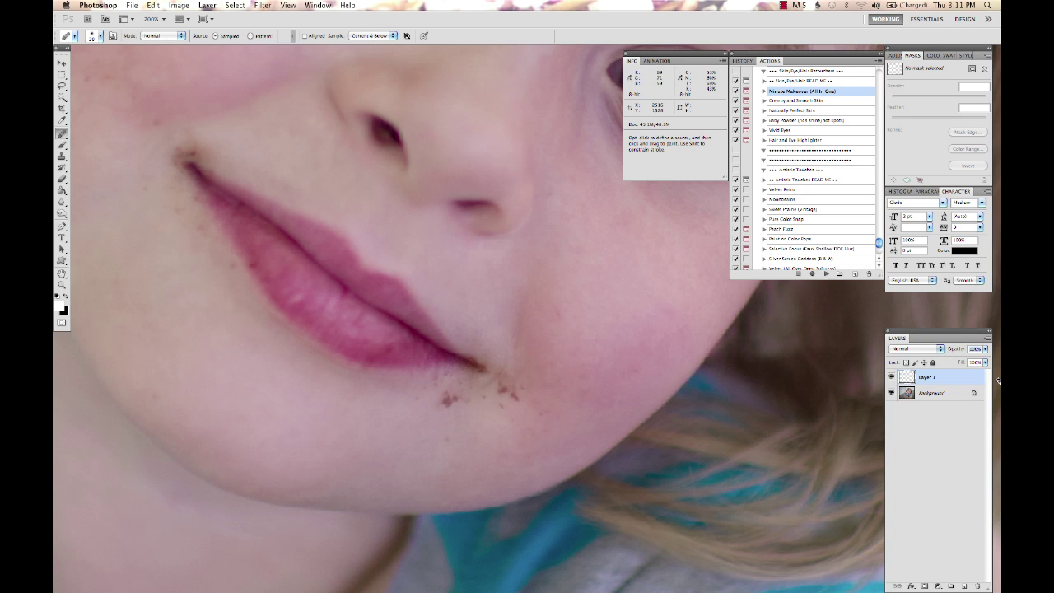
key(7)
key(7)
key(0)
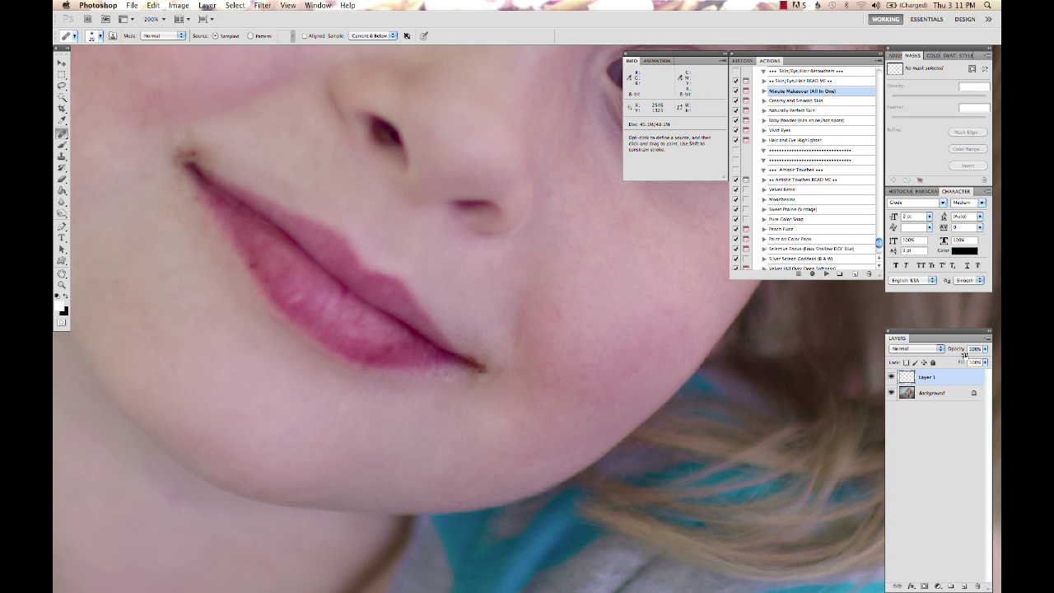
click(892, 378)
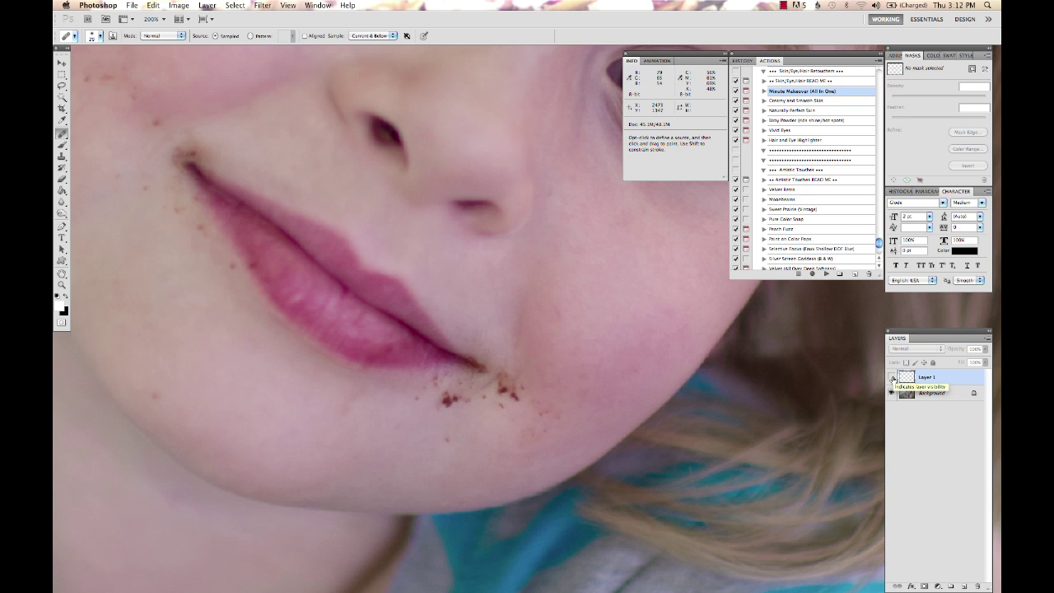
Show Layer 1 again, duplicate the Background into a Background copy, and zoom back to 200%.
click(892, 378)
scroll(545, 385, up, 10)
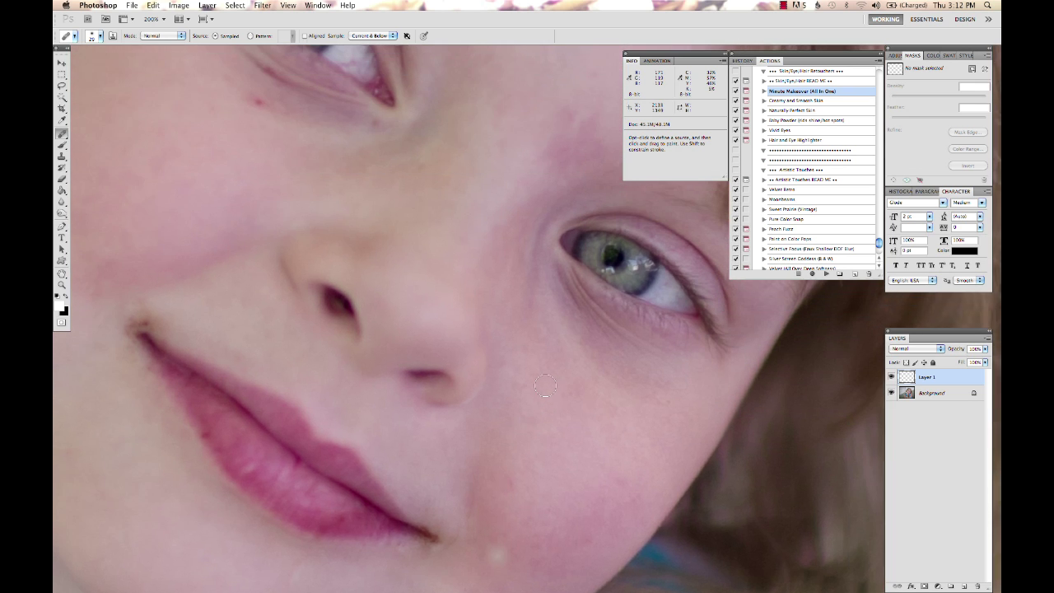
scroll(545, 386, right, 3)
scroll(546, 386, up, 3)
scroll(546, 385, left, 4)
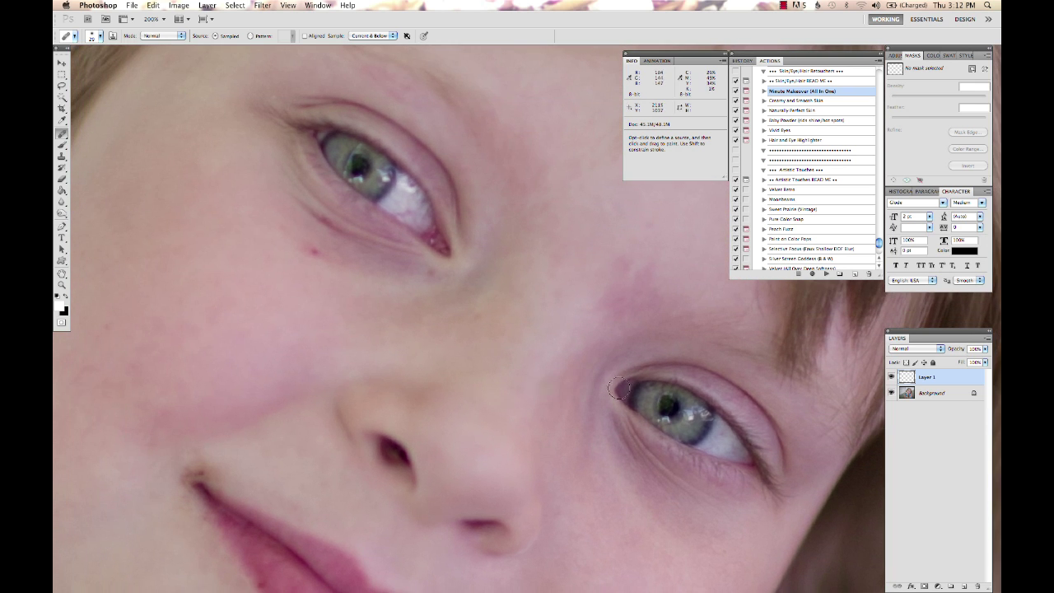
click(932, 393)
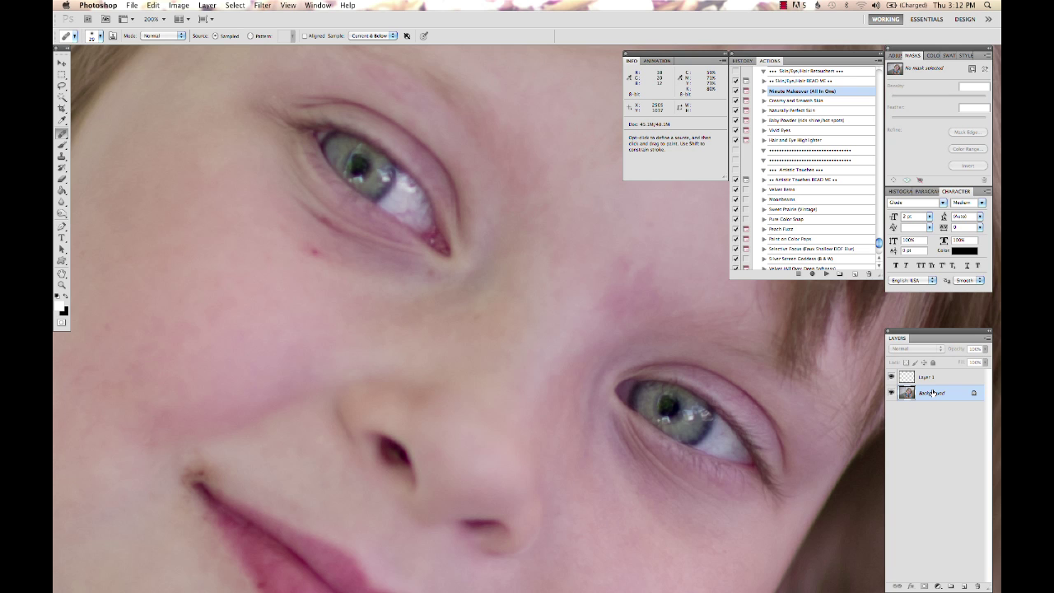
key(super+minus)
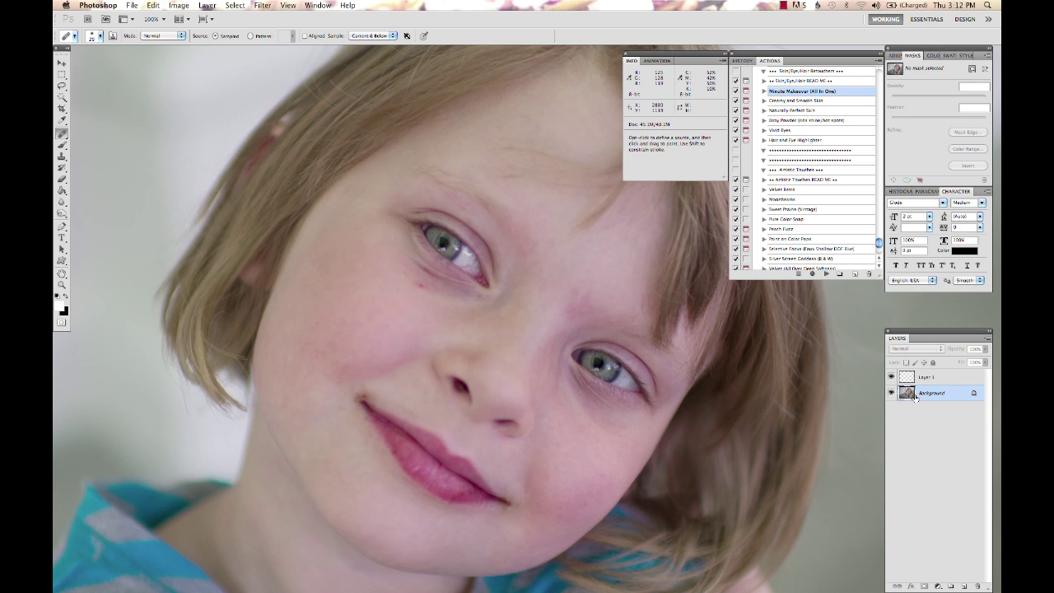
key(super+j)
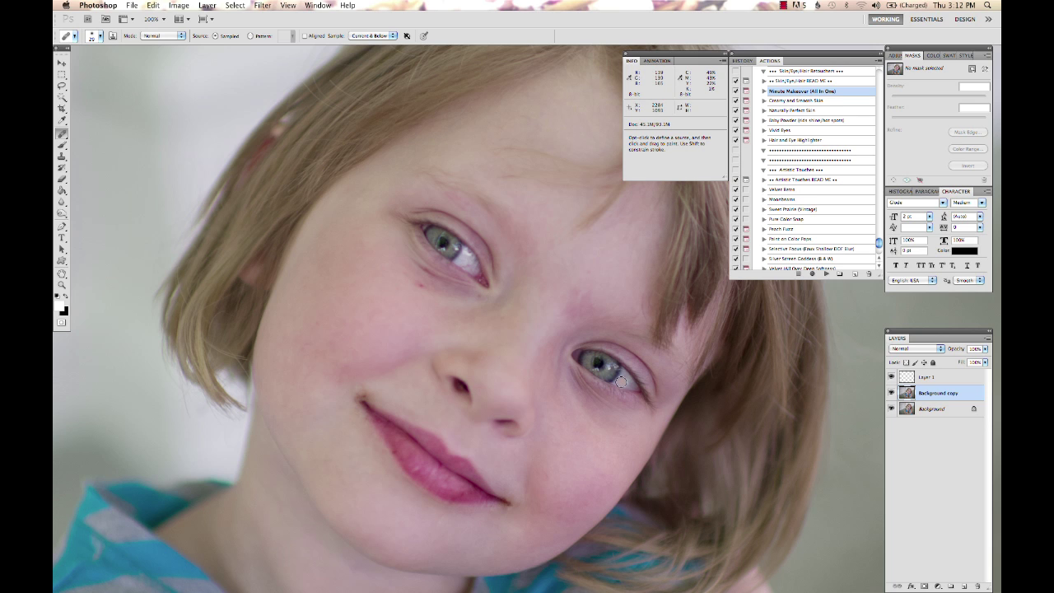
key(super+plus)
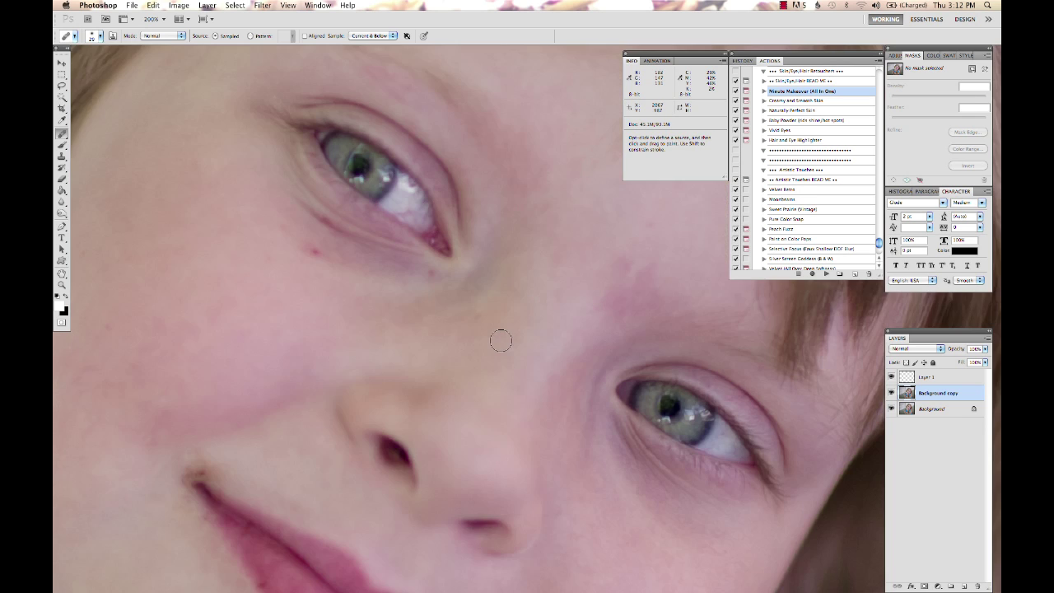
scroll(501, 340, right, 5)
With the Patch tool, cover the dark circle under the lower eye with clean cheek skin.
scroll(498, 339, down, 5)
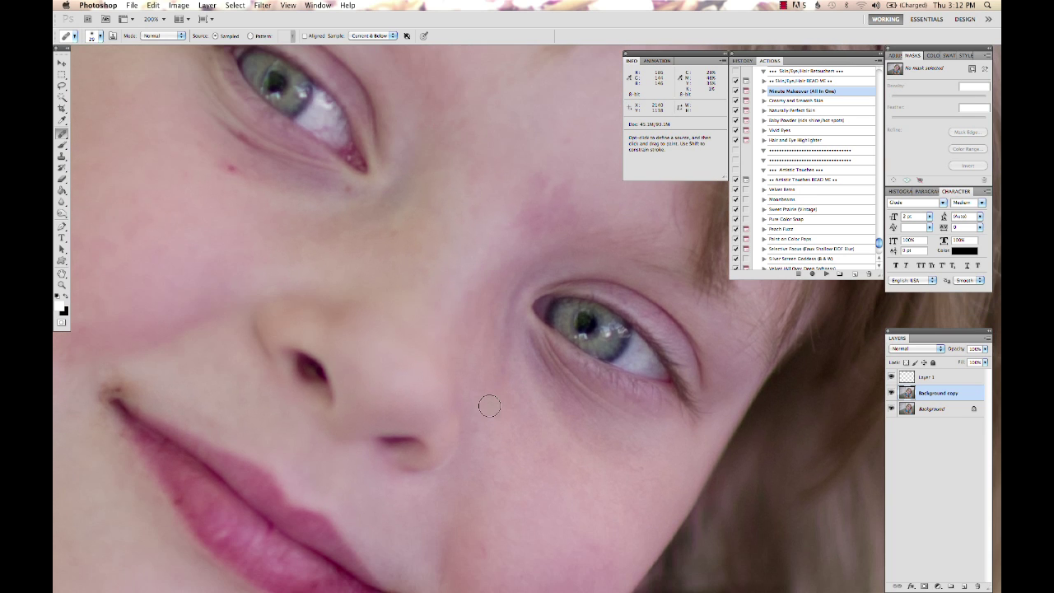
drag(63, 134, 82, 150)
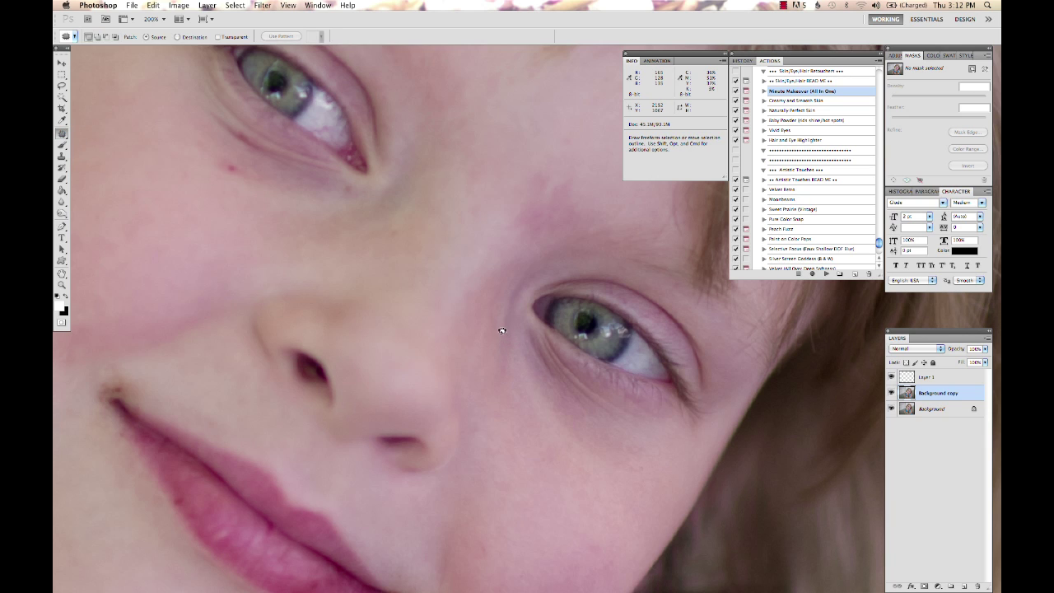
mouse_move(501, 331)
mouse_down()
mouse_move(562, 460)
mouse_move(621, 472)
mouse_move(679, 440)
mouse_move(669, 419)
mouse_move(613, 397)
mouse_move(501, 331)
mouse_up()
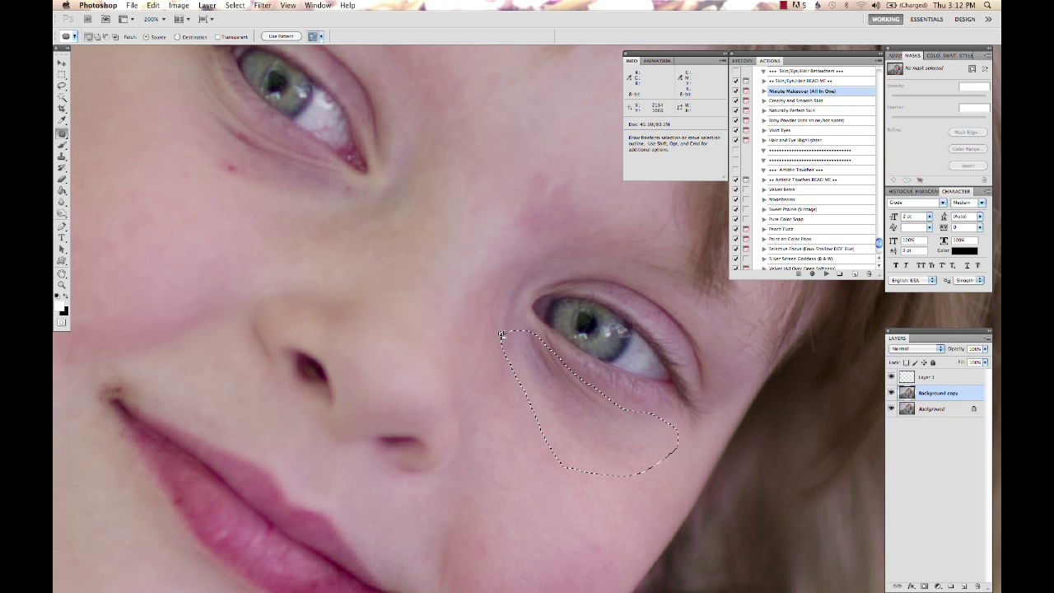
drag(602, 416, 571, 499)
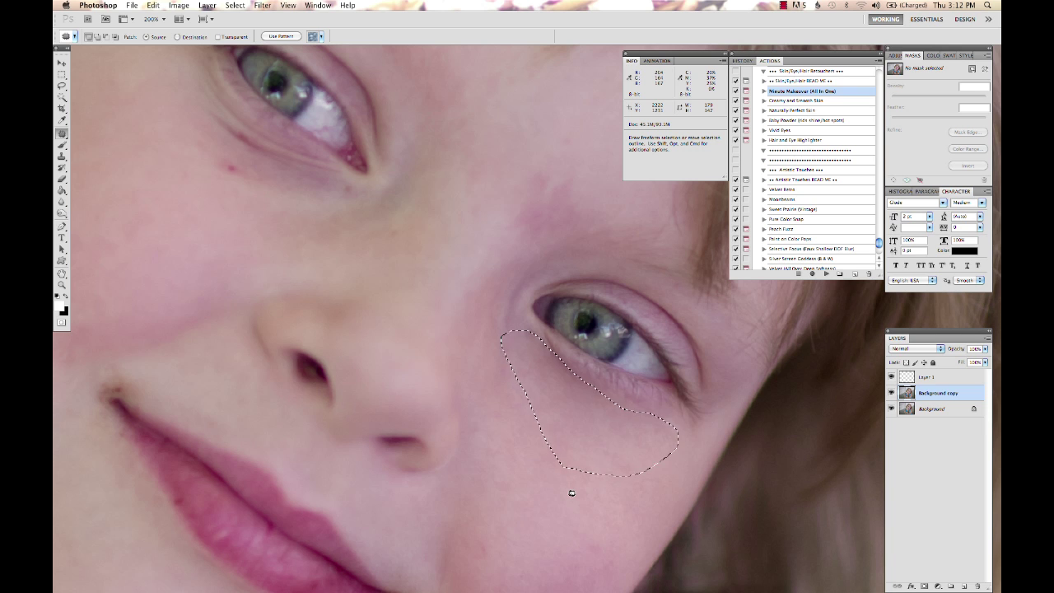
key(super+d)
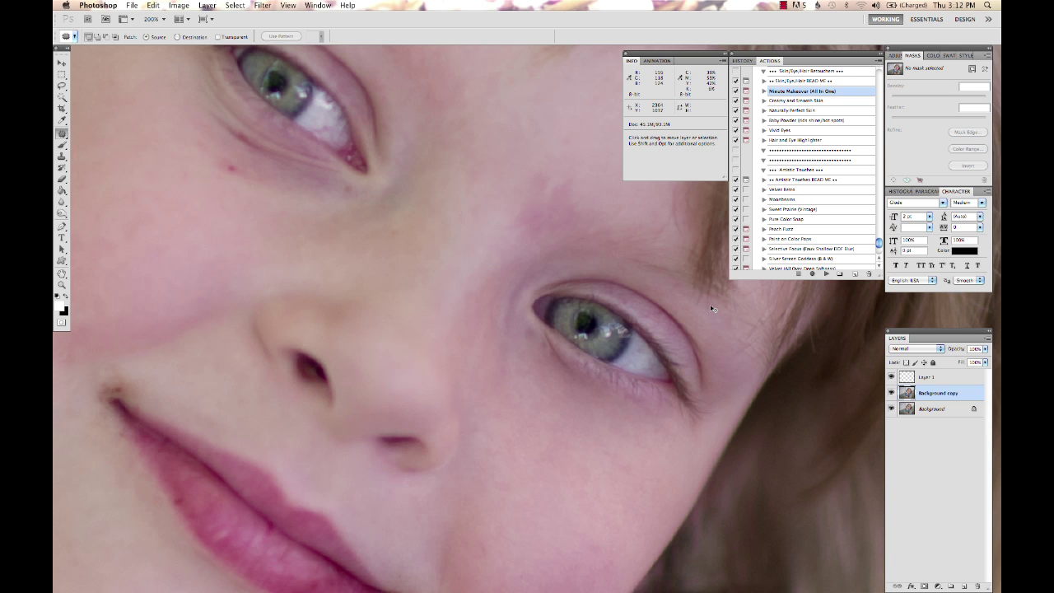
Patch the shadow under the other eye, deselect, and fit the whole photo on screen.
scroll(441, 339, left, 5)
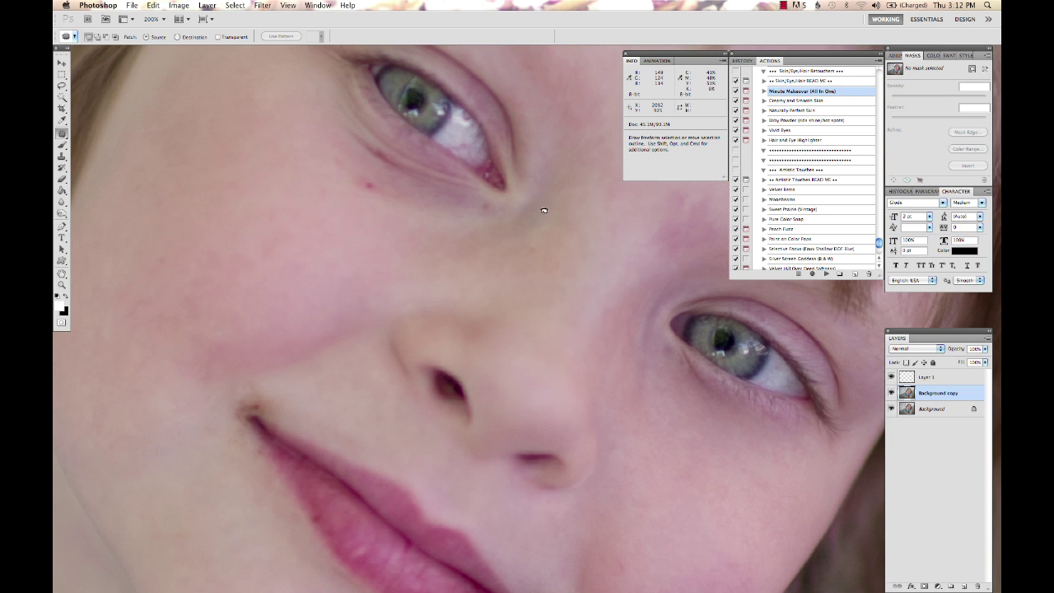
mouse_move(547, 215)
mouse_down()
mouse_move(397, 232)
mouse_move(295, 158)
mouse_move(271, 93)
mouse_move(321, 97)
mouse_move(401, 154)
mouse_move(516, 197)
mouse_move(532, 193)
mouse_move(549, 219)
mouse_up()
drag(452, 230, 310, 281)
key(super+d)
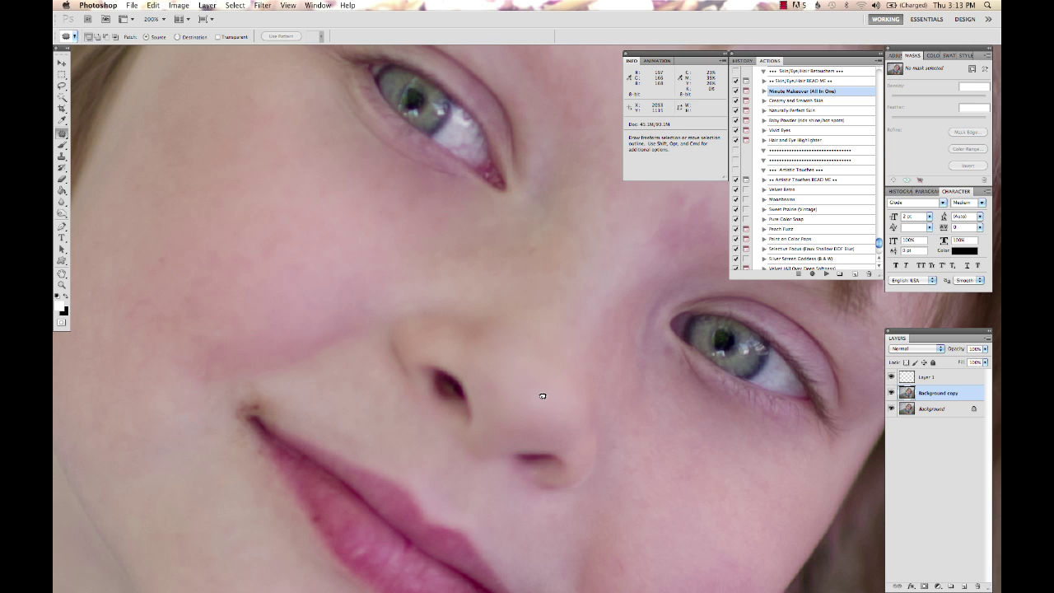
key(super+0)
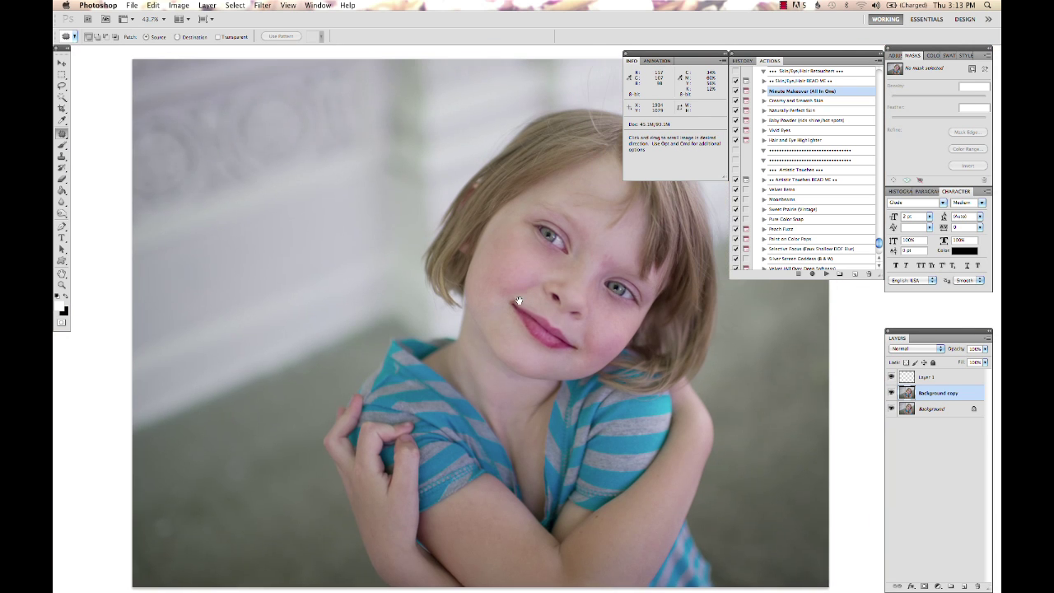
Zoom in on the face and lower the Background copy layer's opacity to about 52%.
key(super+equal)
key(super+equal)
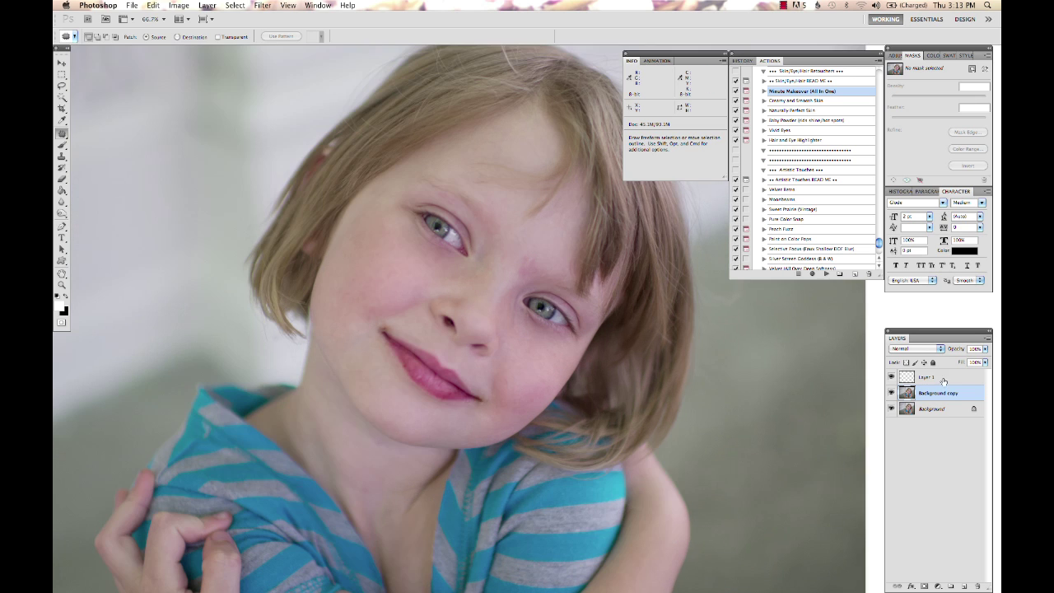
drag(962, 352, 939, 357)
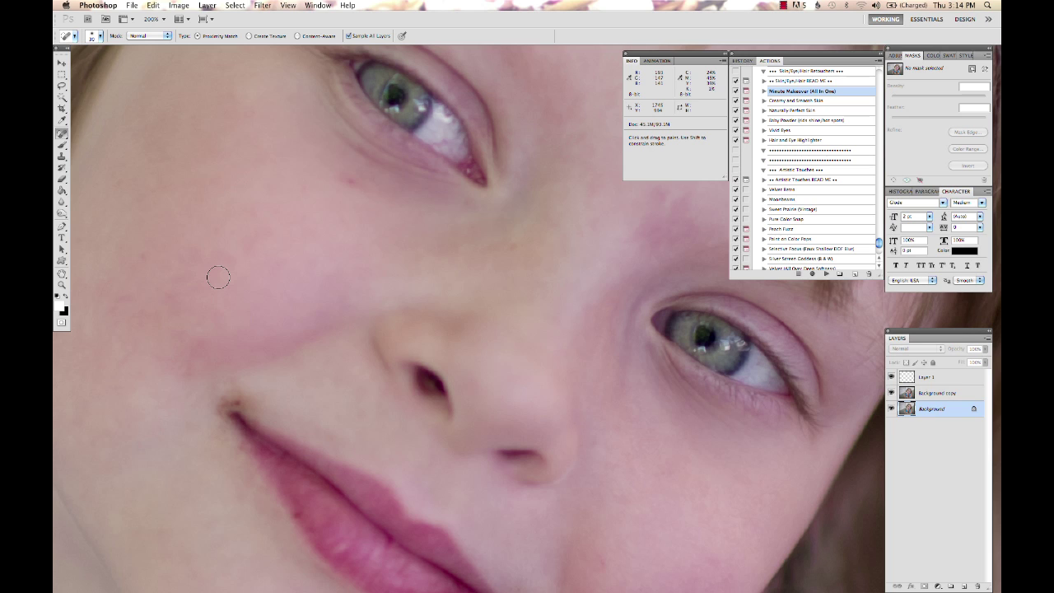
click(927, 398)
Compare the Background copy patch against the original, then merge it down into Background.
click(891, 393)
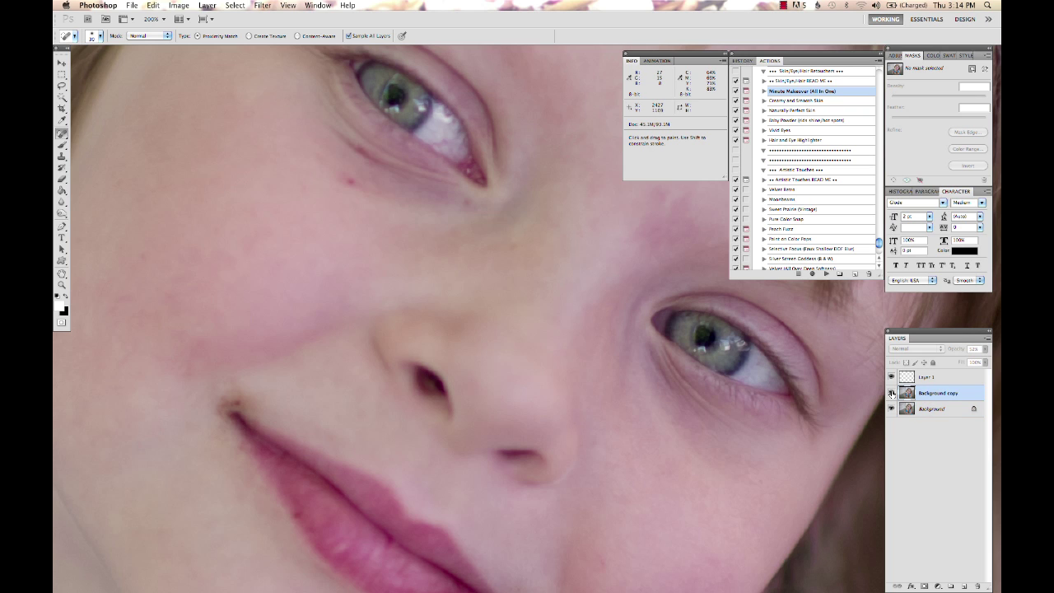
click(891, 394)
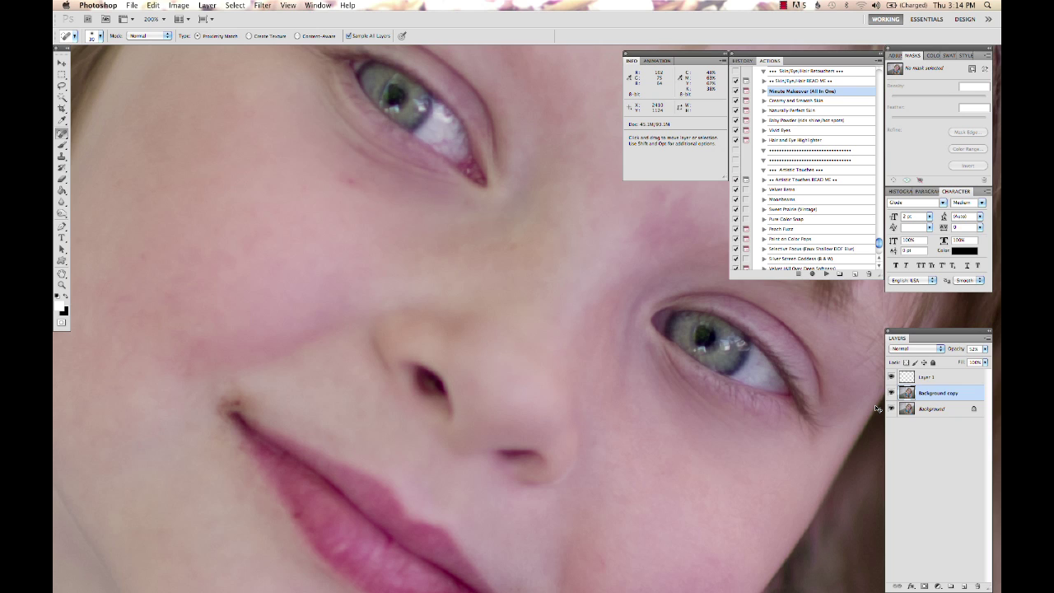
key(BackSpace)
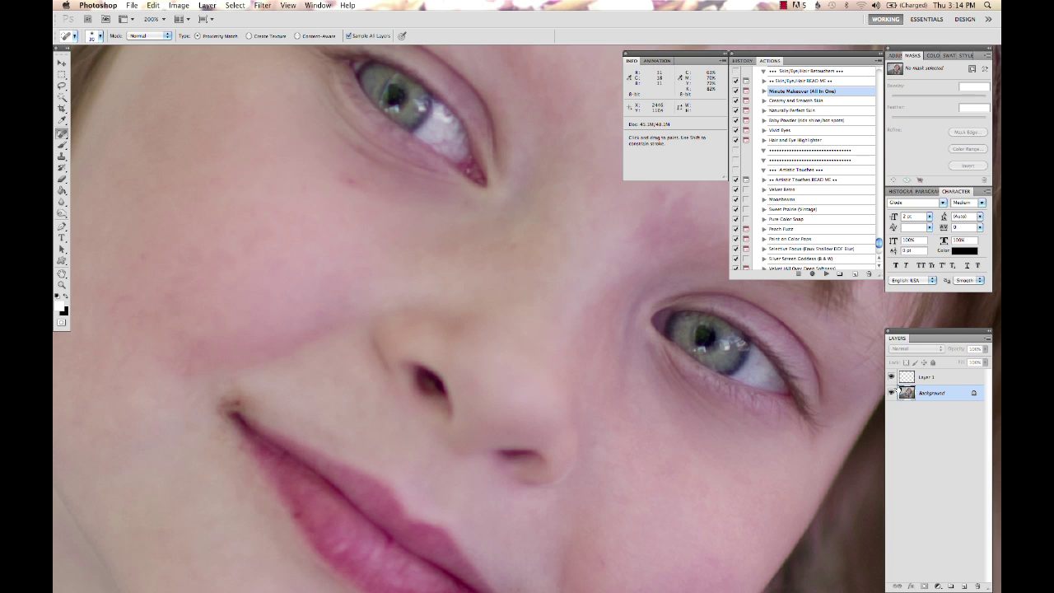
Toggle Layer 1's visibility to check that the crumbs are still hidden.
scroll(778, 360, down, 3)
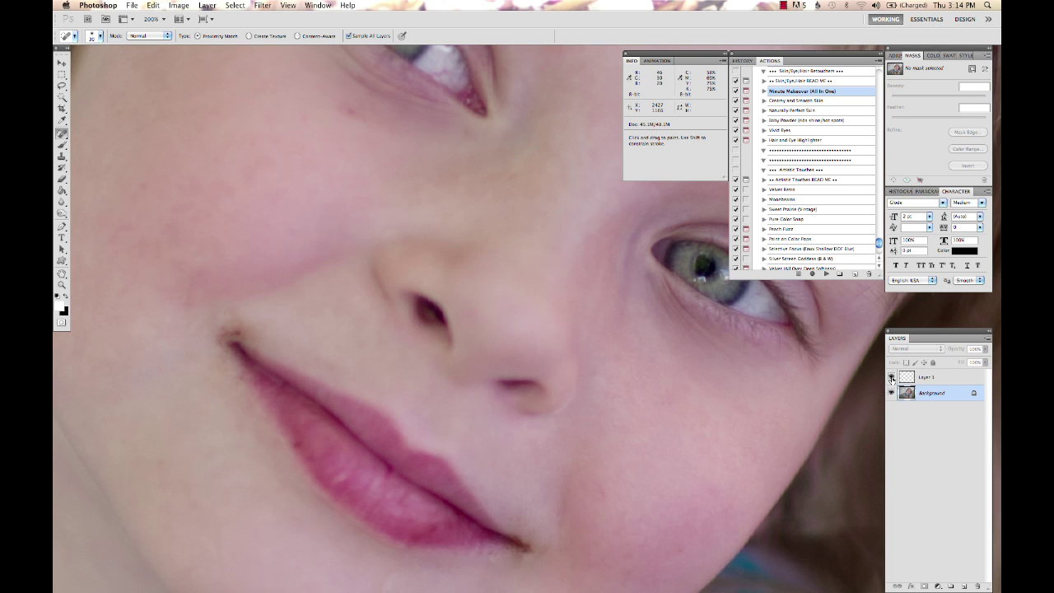
click(891, 378)
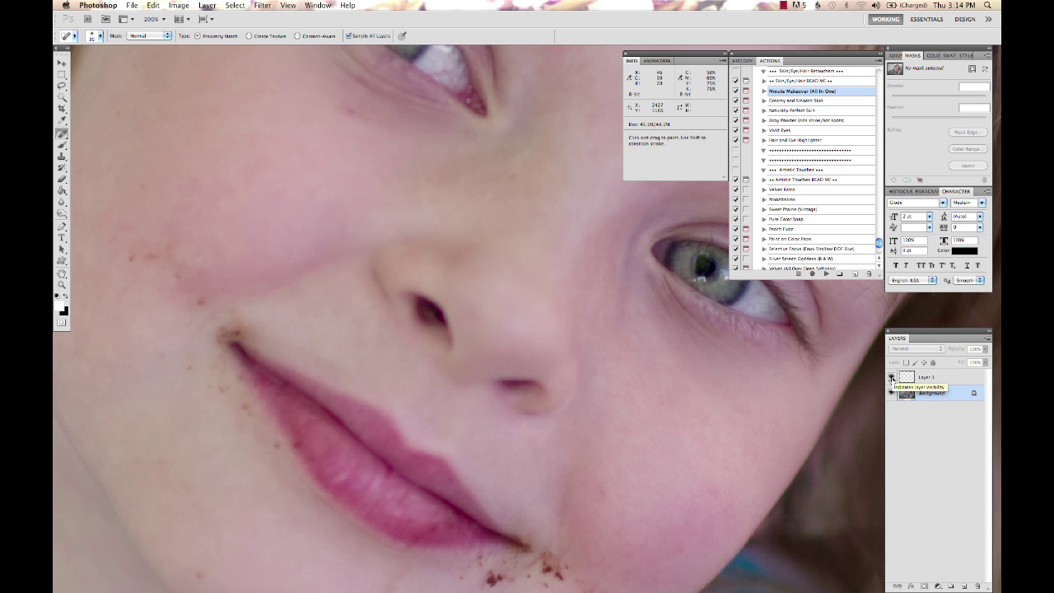
click(892, 378)
scroll(664, 449, up, 6)
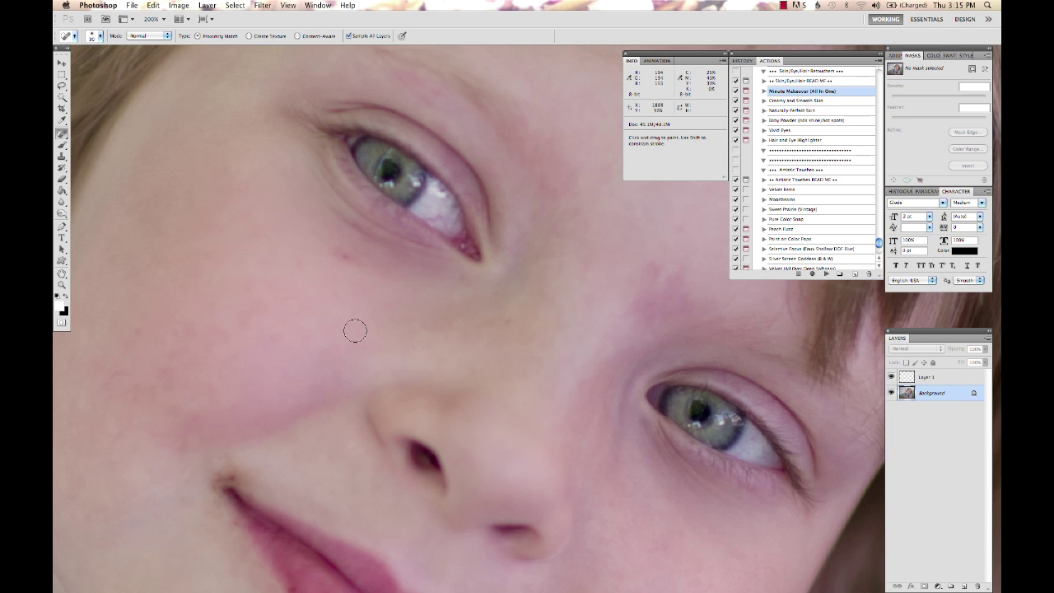
Duplicate Background with Cmd+J and spot-heal the blemishes below the eye and around the chin.
key(super)
key(super+j)
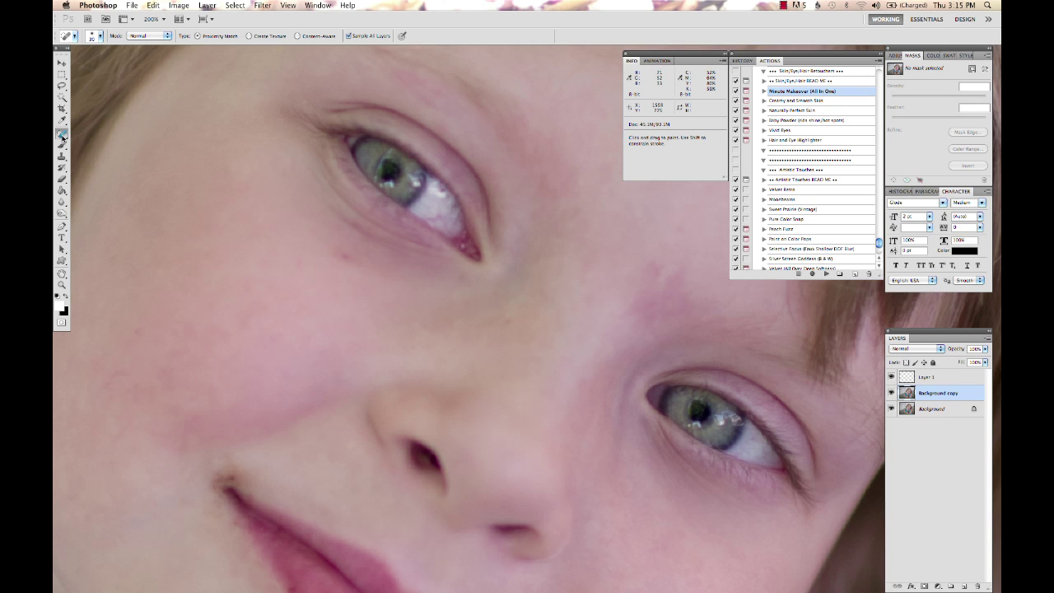
click(344, 258)
scroll(609, 381, down, 5)
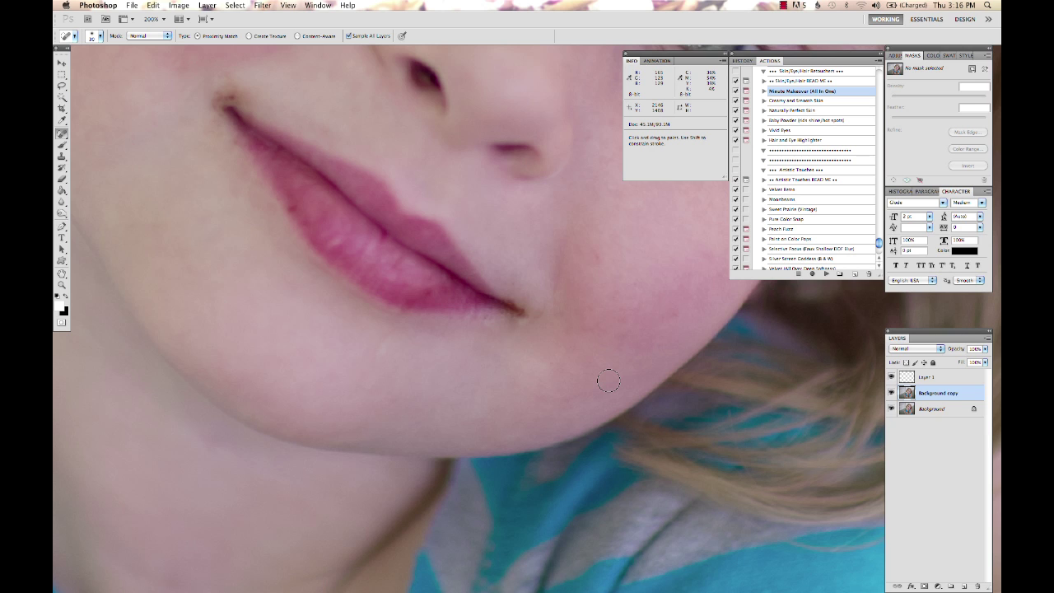
scroll(594, 364, up, 5)
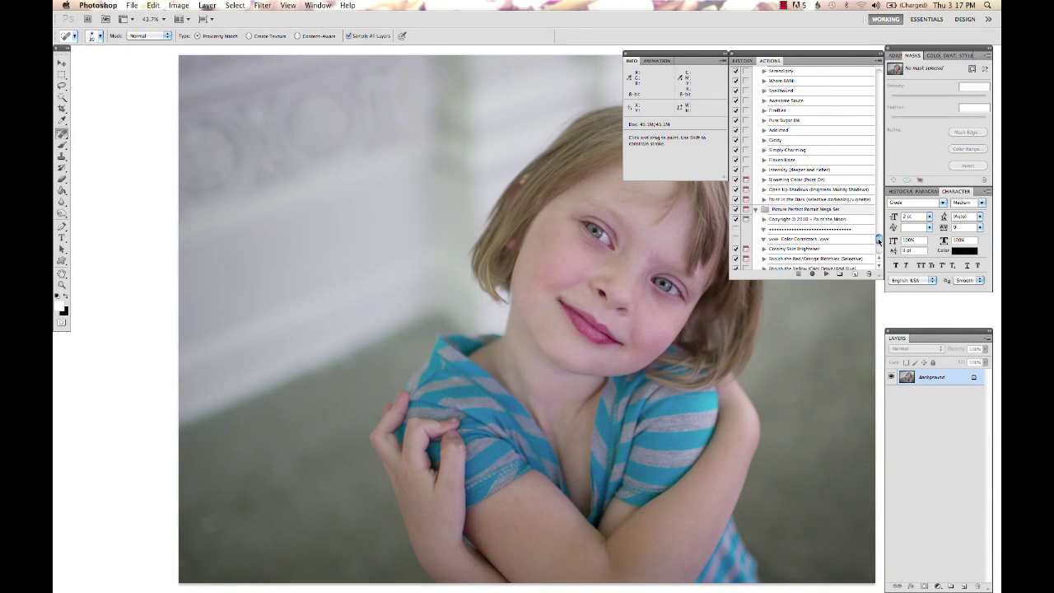
Play the Wham BAM! action from the Actions panel, then review the new adjustment layers.
drag(879, 247, 879, 240)
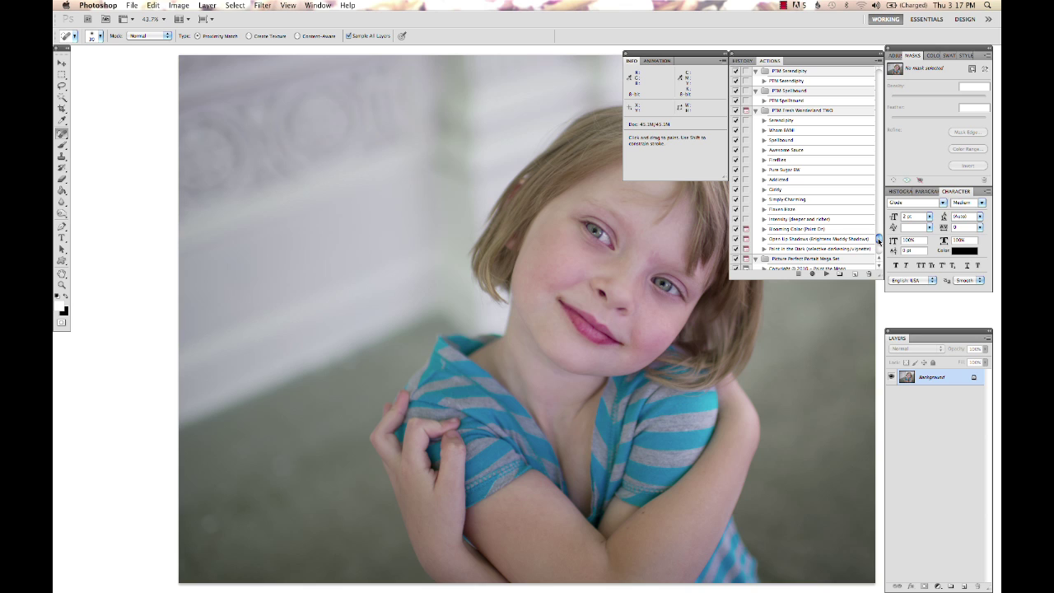
click(811, 131)
click(826, 274)
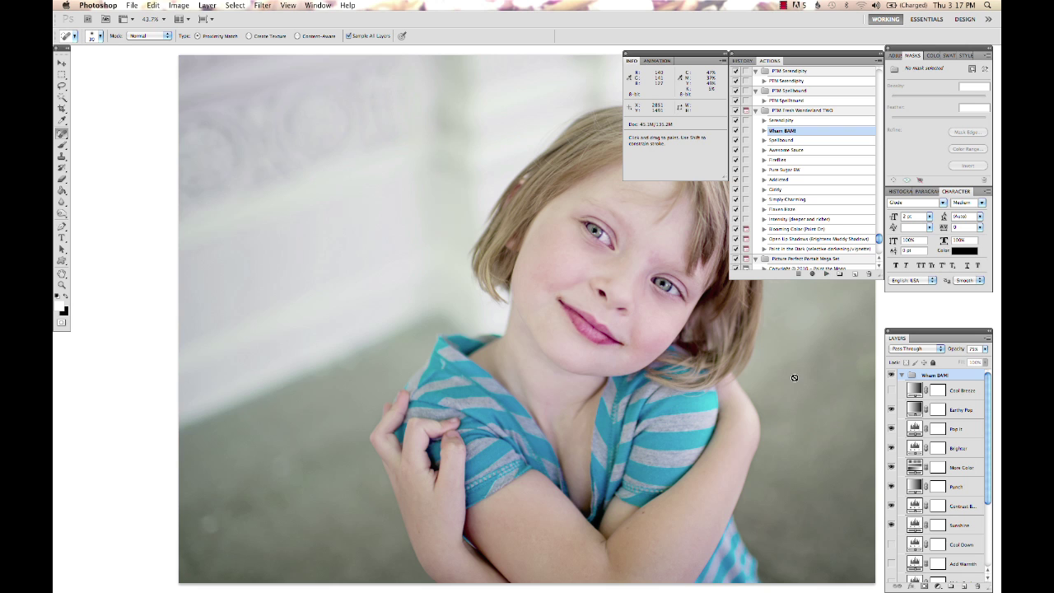
drag(604, 387, 518, 377)
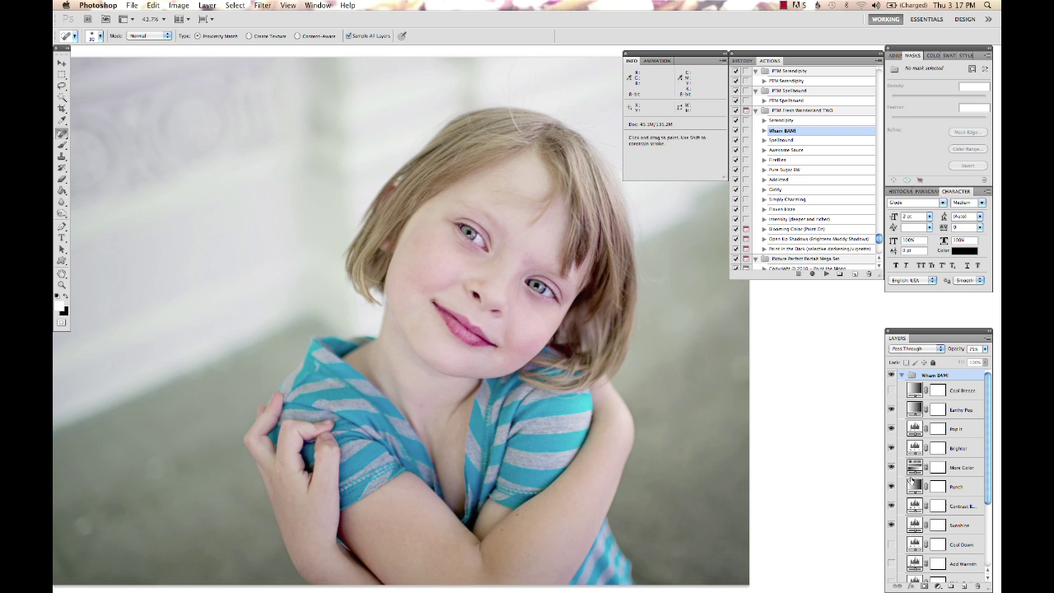
scroll(919, 508, down, 3)
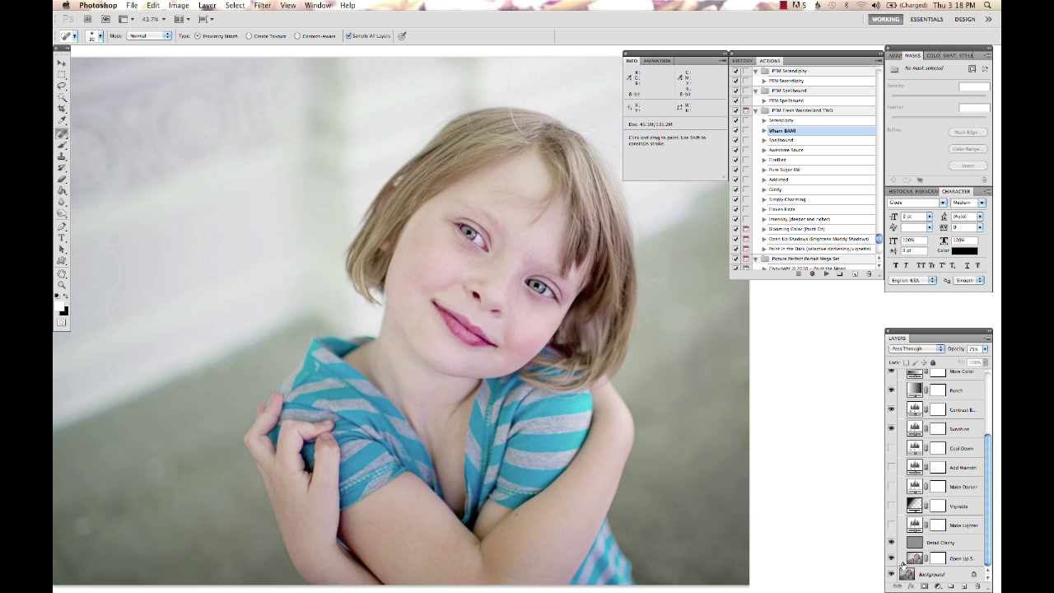
Enable the Add Warmth layer, raise its opacity from 45% to 100%, and collapse the Wham BAM! group.
click(892, 467)
click(958, 468)
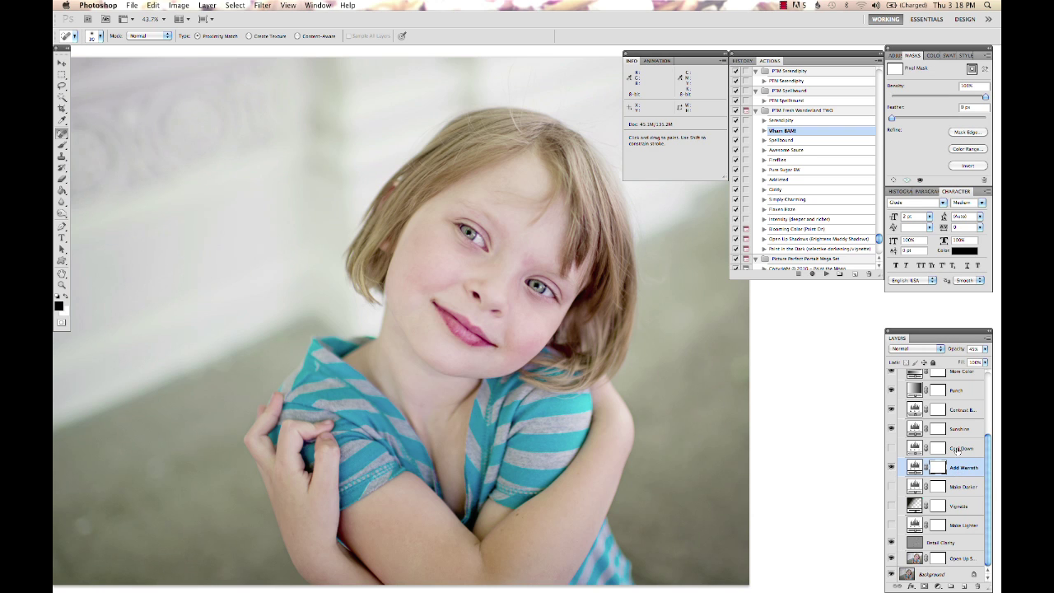
drag(952, 351, 981, 355)
scroll(927, 453, up, 3)
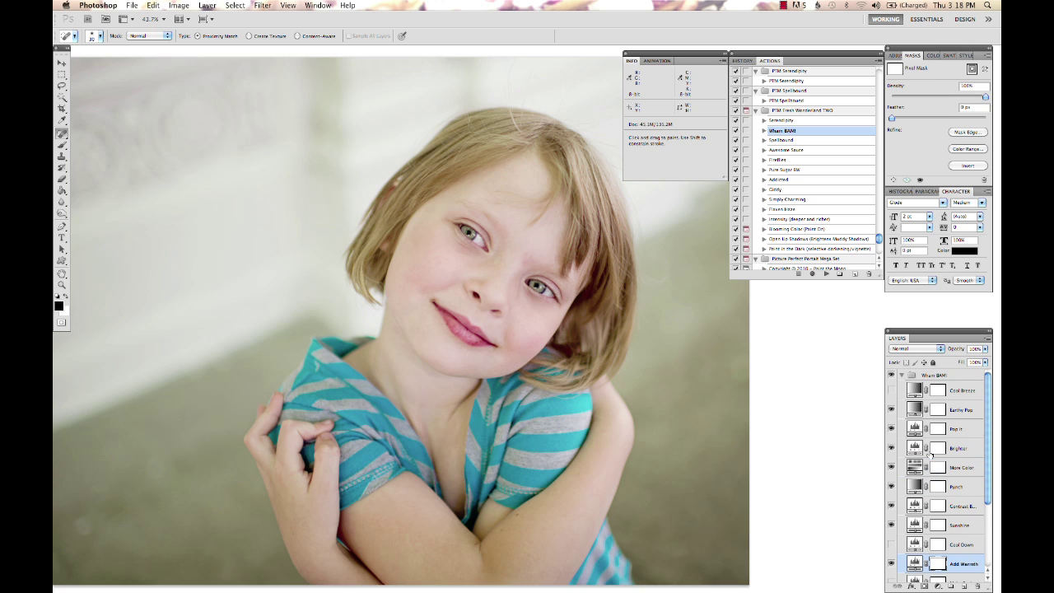
click(902, 375)
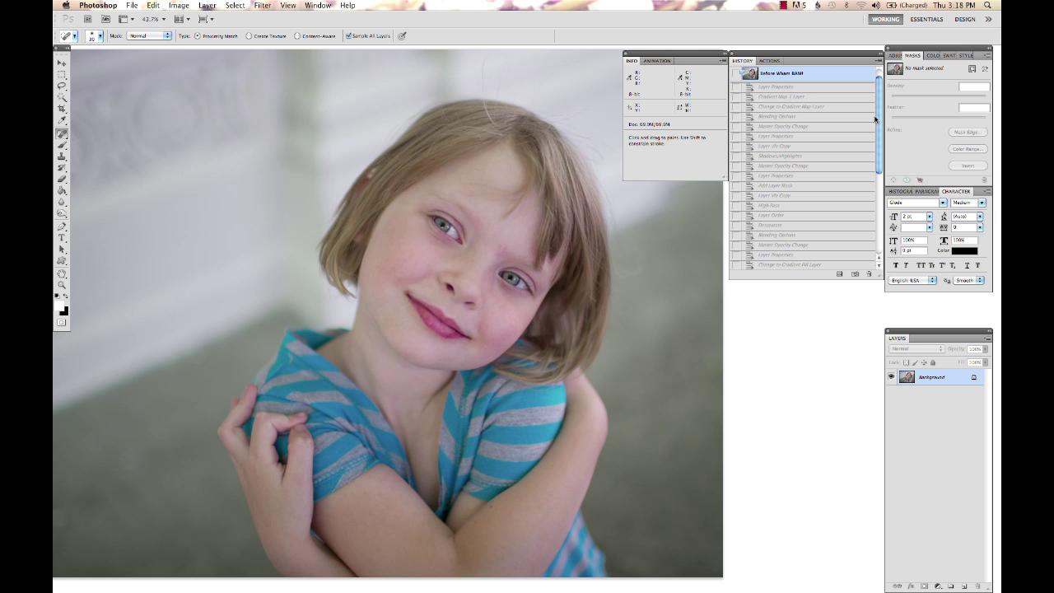
Select the last Master Opacity Change step in the History panel.
scroll(780, 195, down, 10)
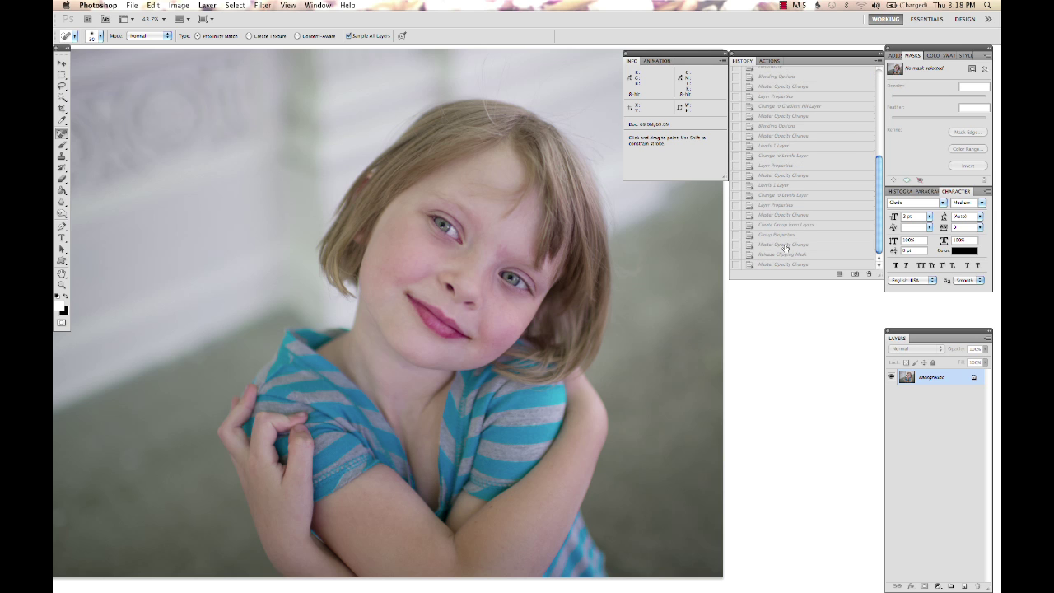
click(786, 266)
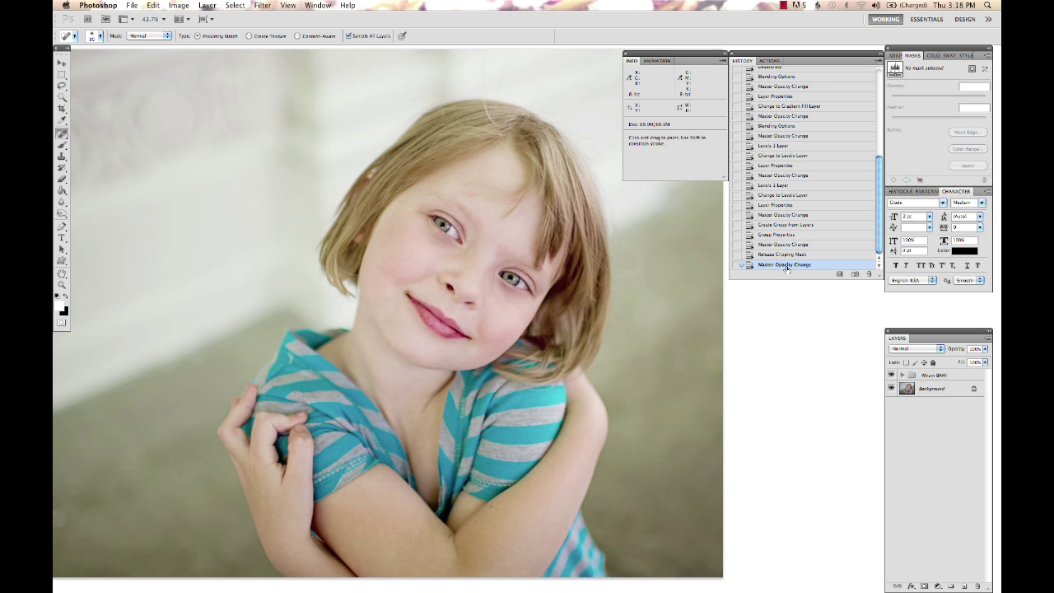